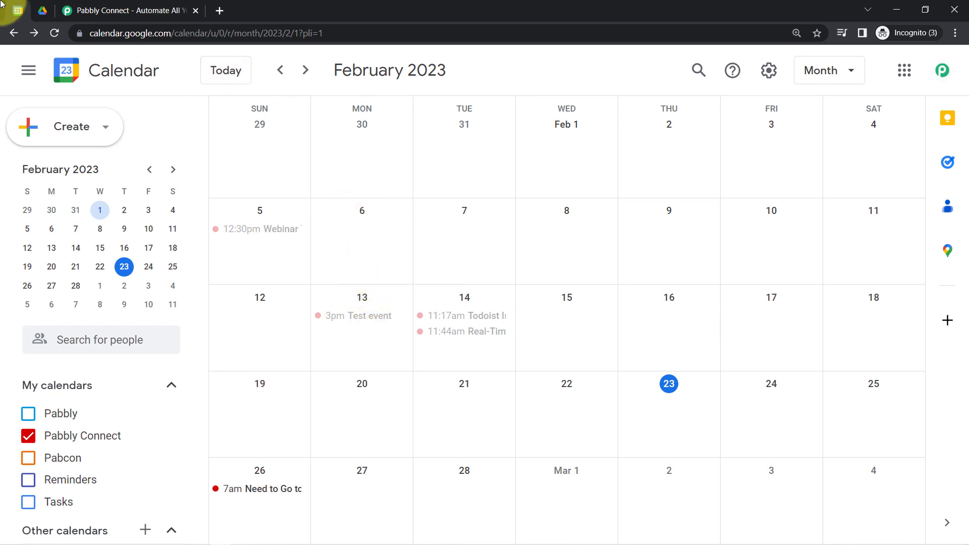
Look over the February 2023 calendar in Google Calendar and the All Event Details folder in Google Drive
left_click(43, 10)
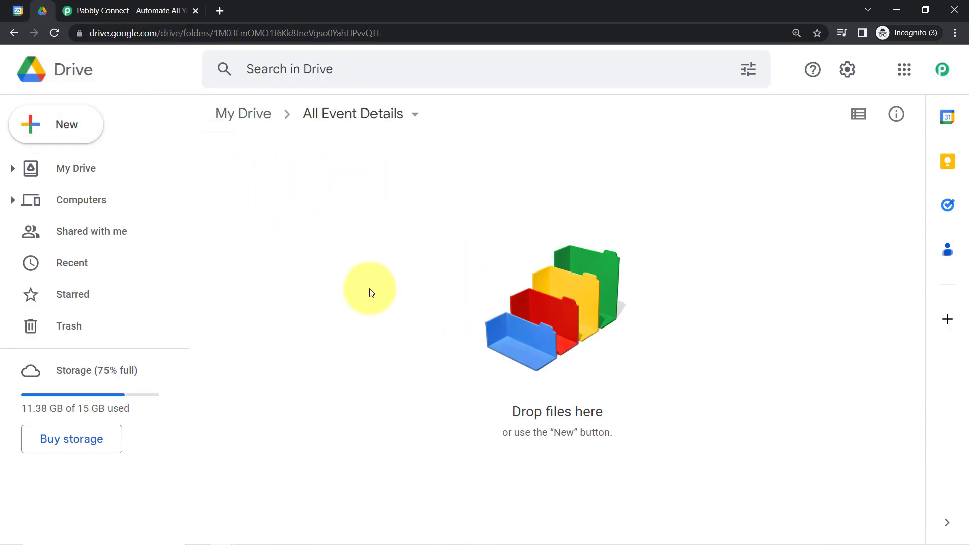
left_click(16, 7)
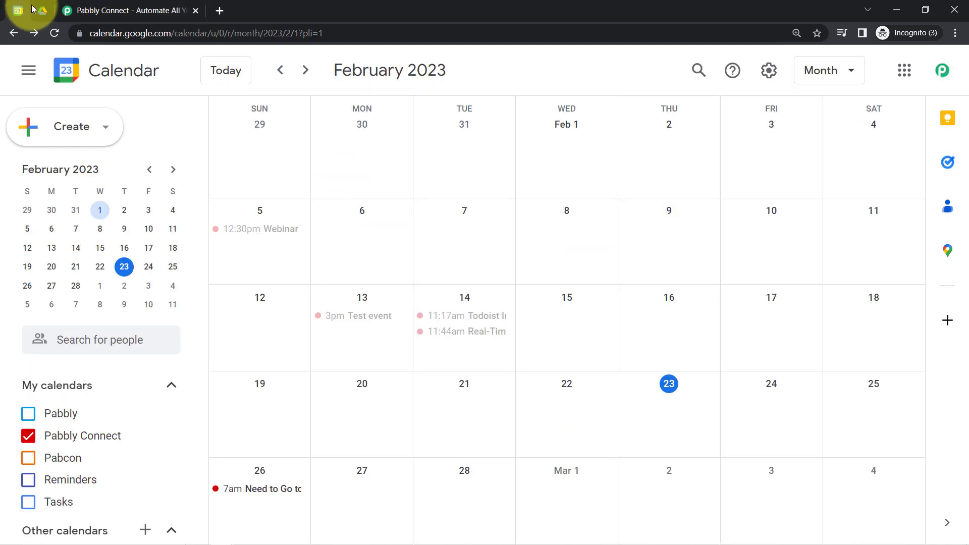
left_click(42, 10)
left_click(19, 10)
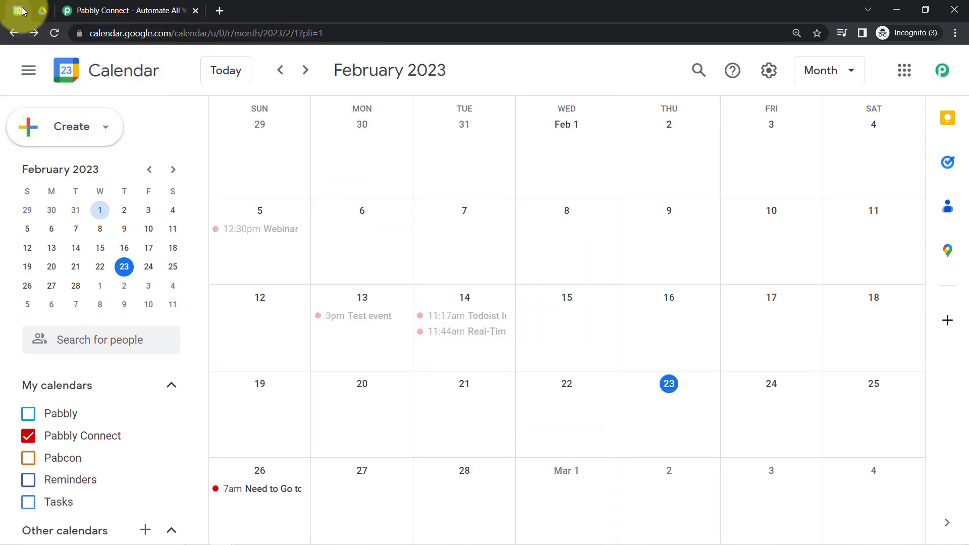
Switch to the Pabbly Connect website, sign in, and open the Pabbly Connect dashboard from the All Apps page
left_click(87, 5)
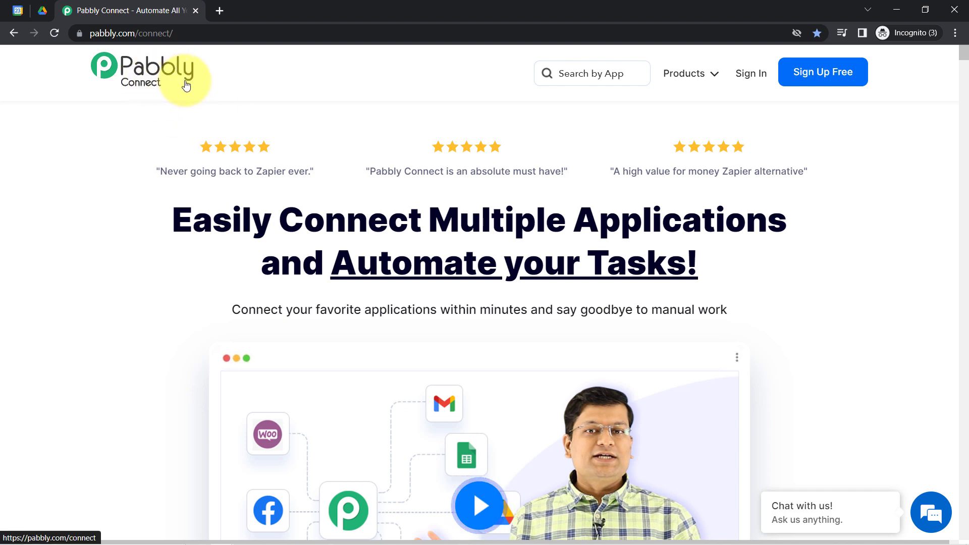
left_click_drag(304, 220, 683, 262)
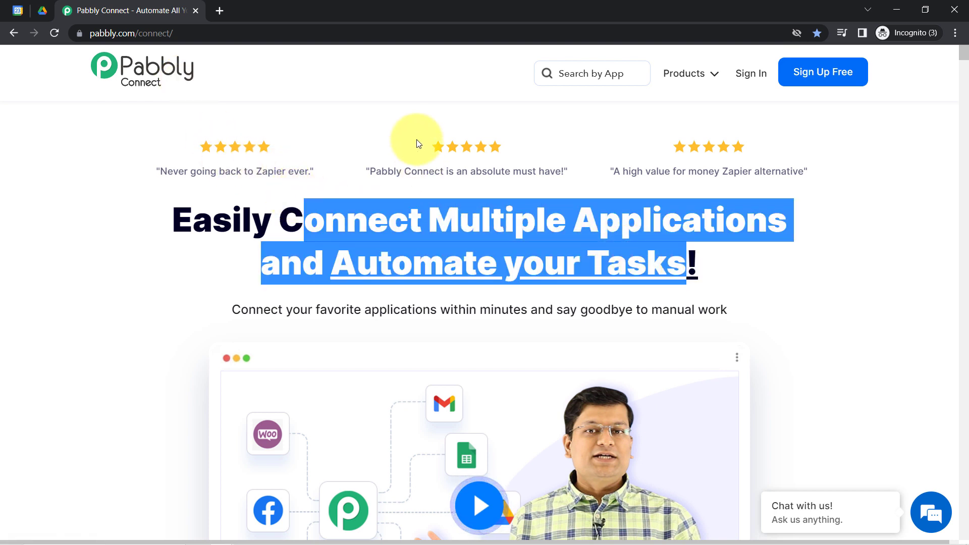
left_click_drag(104, 34, 189, 34)
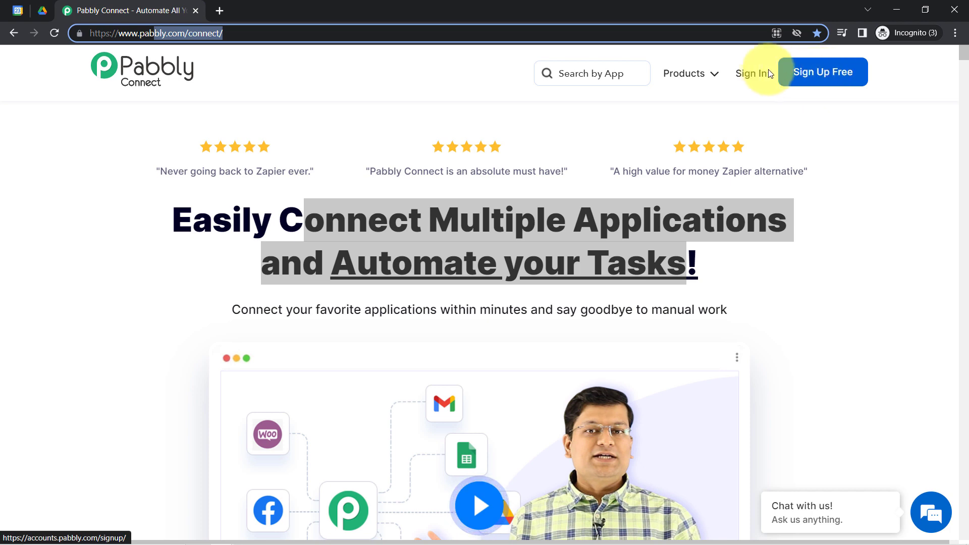
left_click(738, 72)
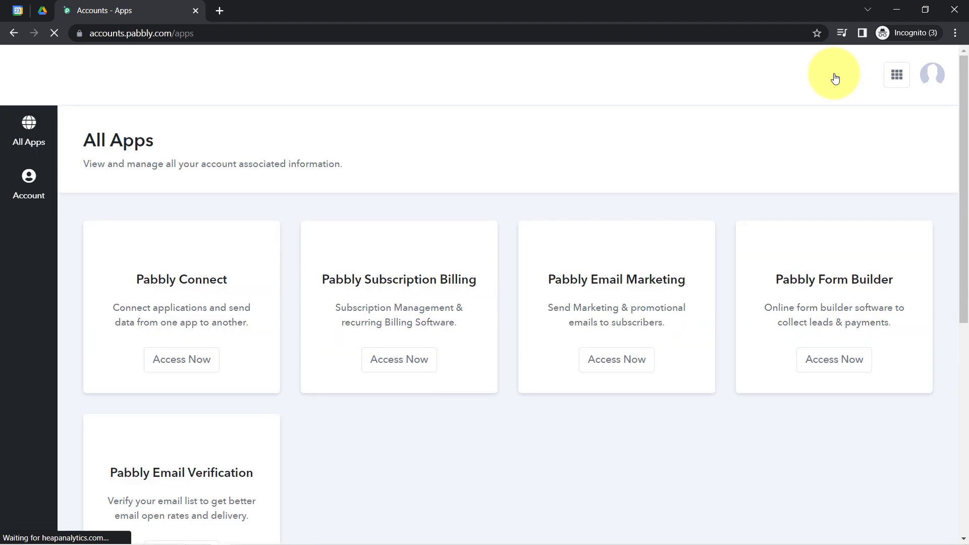
left_click(183, 377)
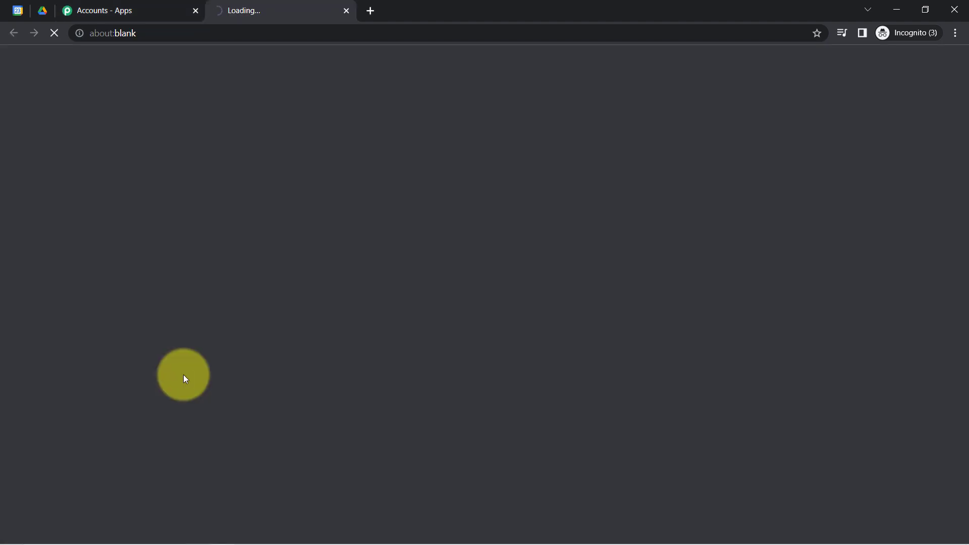
left_click(132, 8)
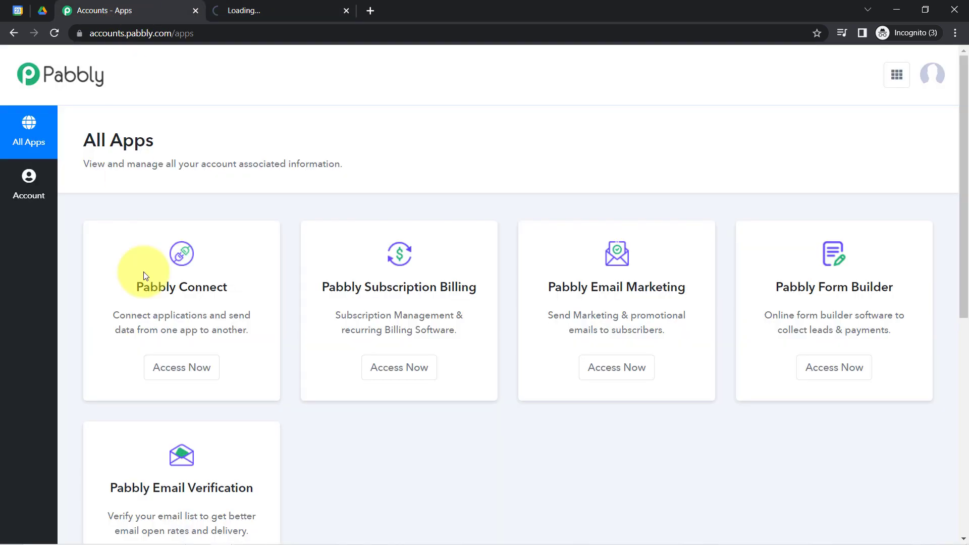
left_click_drag(143, 299, 197, 364)
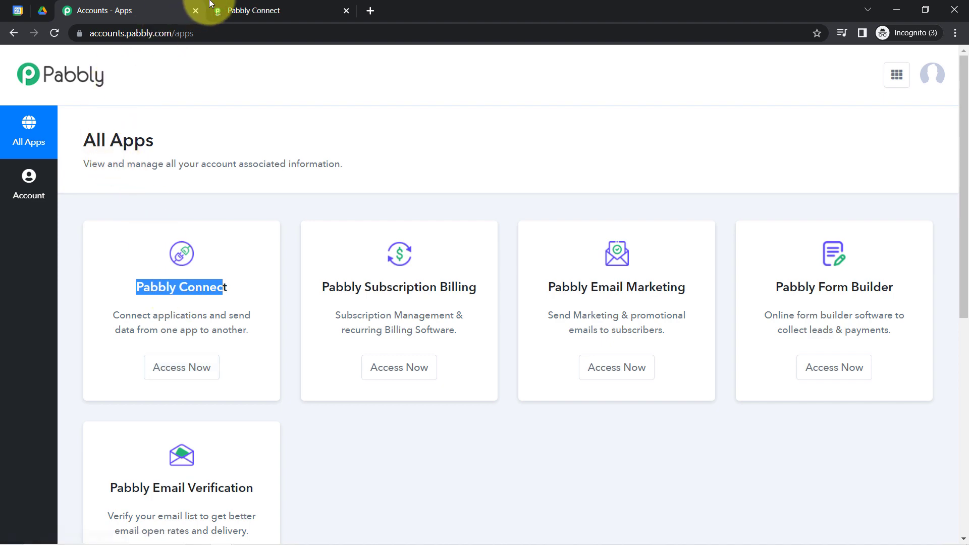
left_click(244, 9)
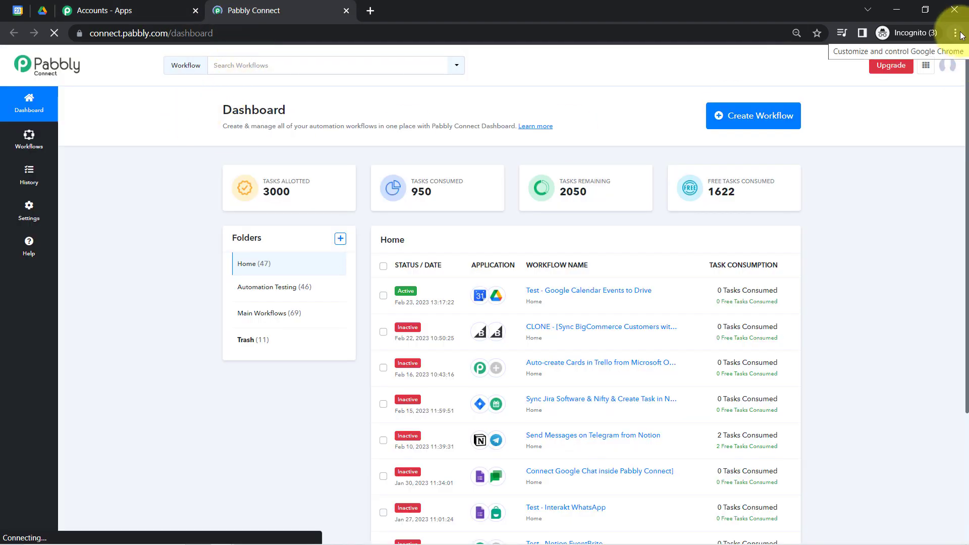
Enlarge the browser's page zoom for the dashboard to the default size
left_click(956, 33)
left_click(917, 134)
left_click(917, 135)
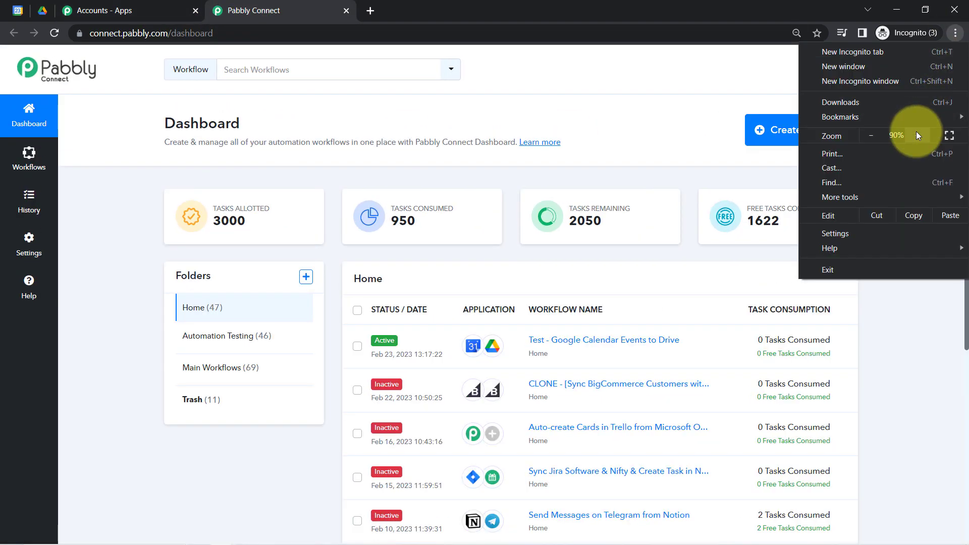
left_click(917, 135)
left_click(917, 135)
left_click(448, 145)
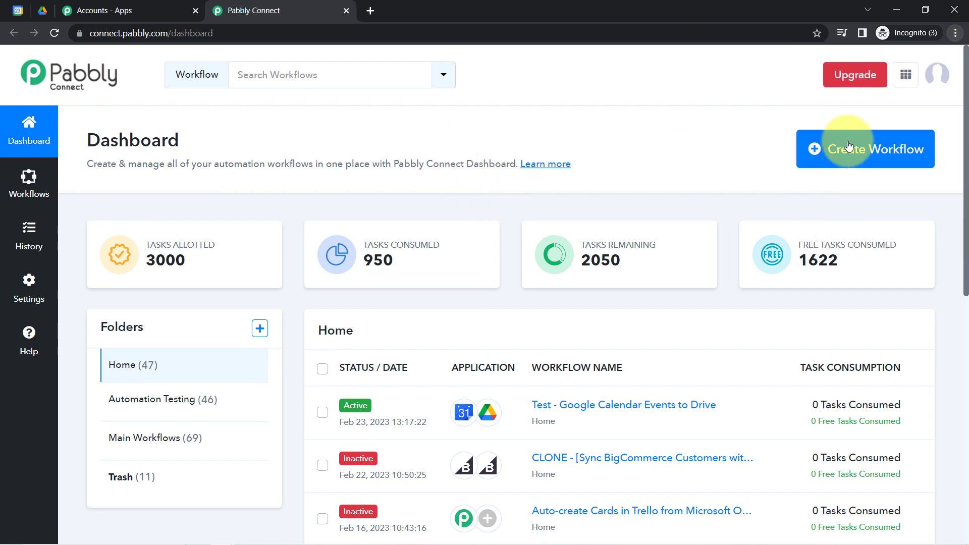
Create a workflow named "When Event is Created in Google Calendar - Auto Create File in Drive" and collapse its trigger step
left_click(875, 149)
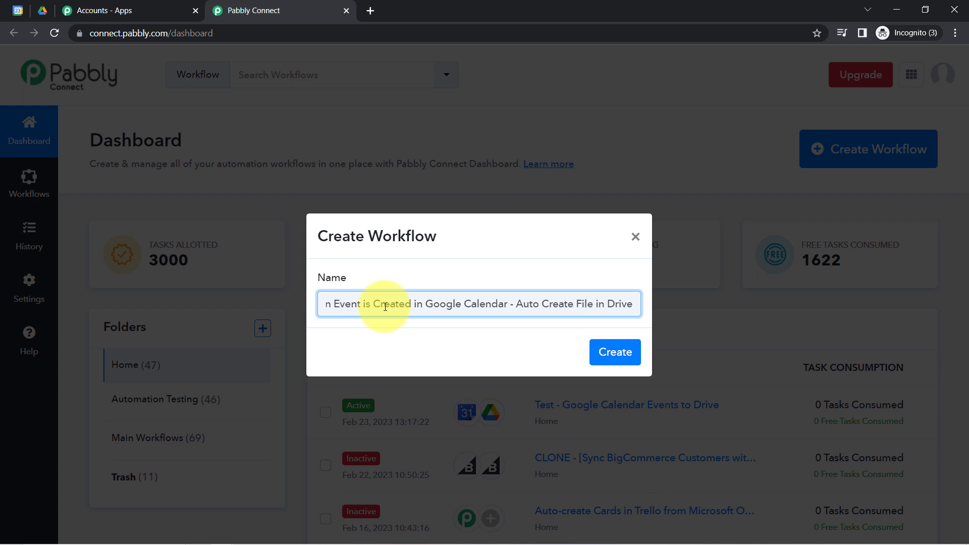
key("Return")
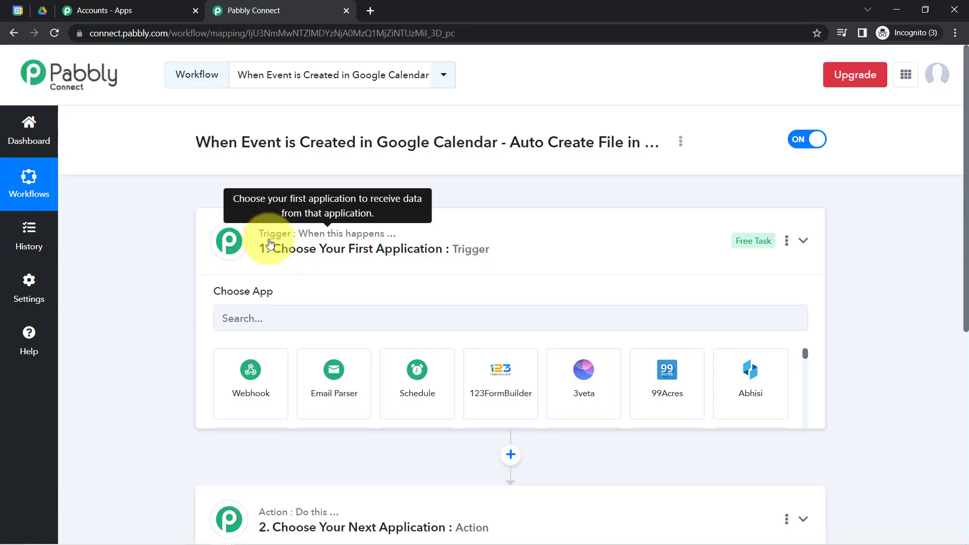
left_click(263, 241)
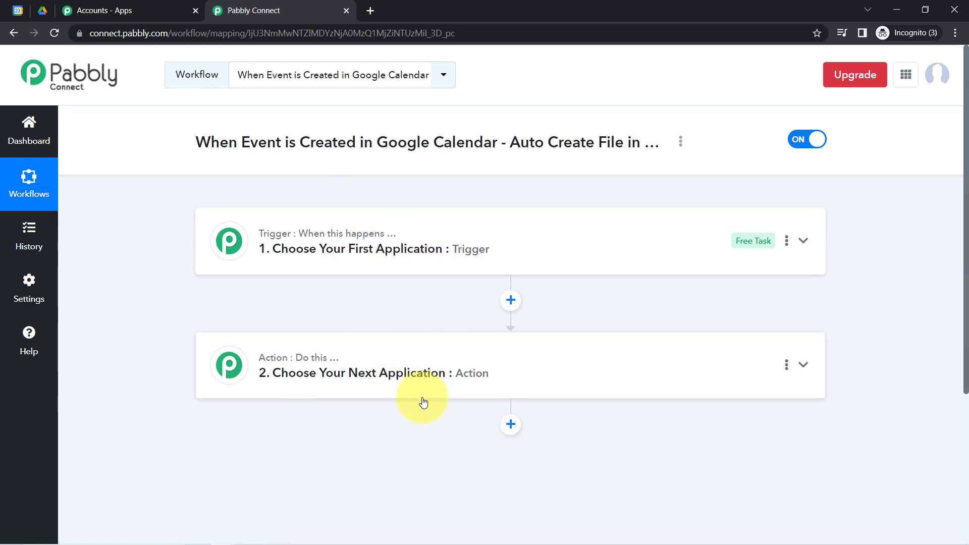
left_click_drag(190, 143, 554, 136)
Expand the trigger step and choose Google Calendar as its application
left_click(404, 237)
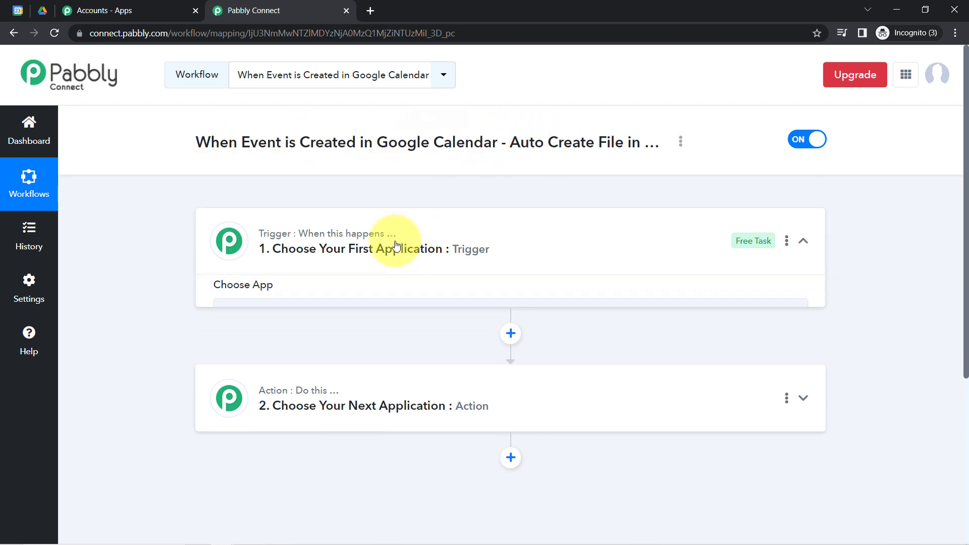
left_click(307, 323)
type("google cal")
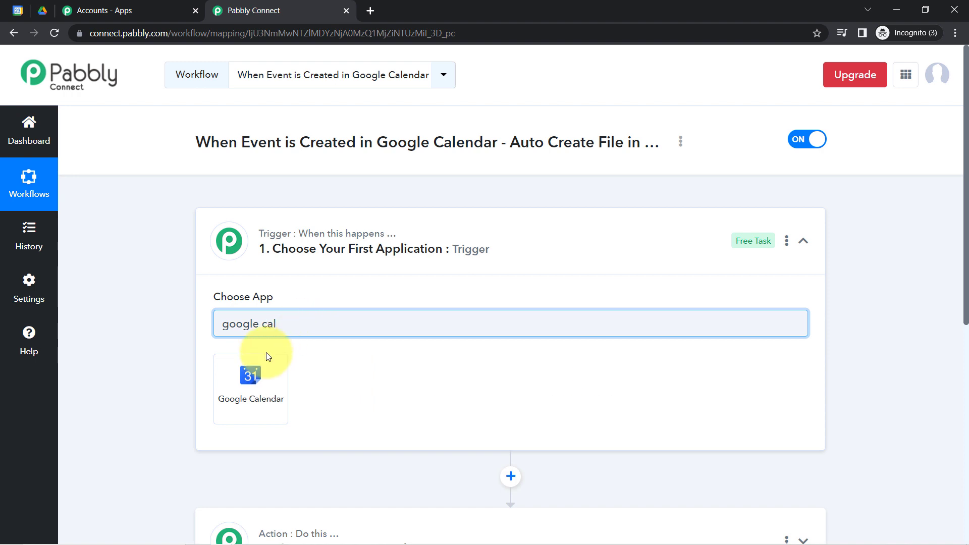
left_click(246, 381)
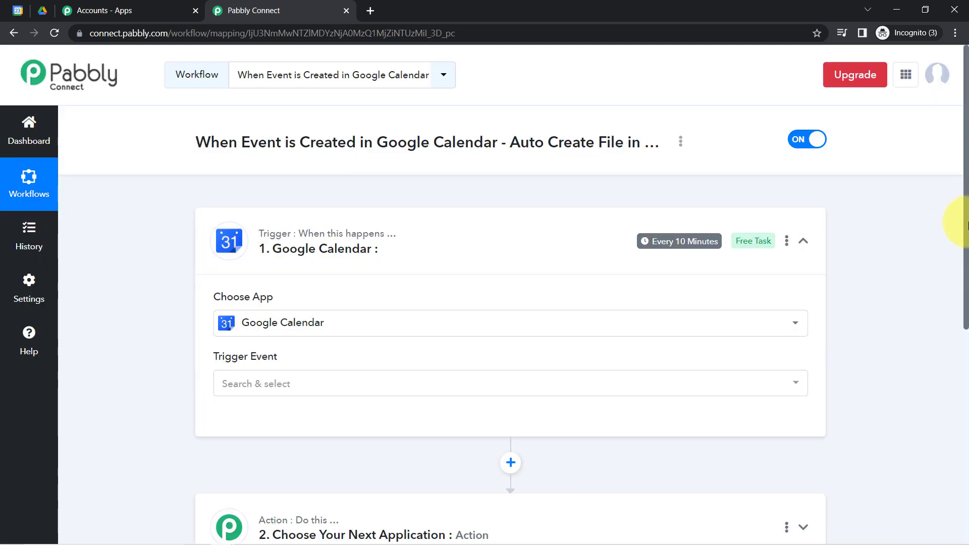
Expand the action step and choose Google Drive as its application
scroll(952, 217, "down", 5)
left_click(372, 248)
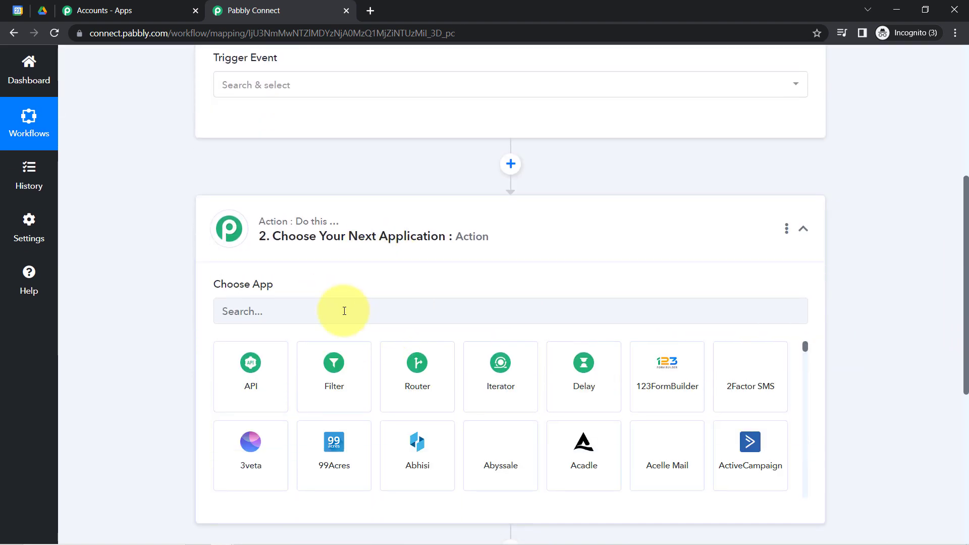
left_click(307, 316)
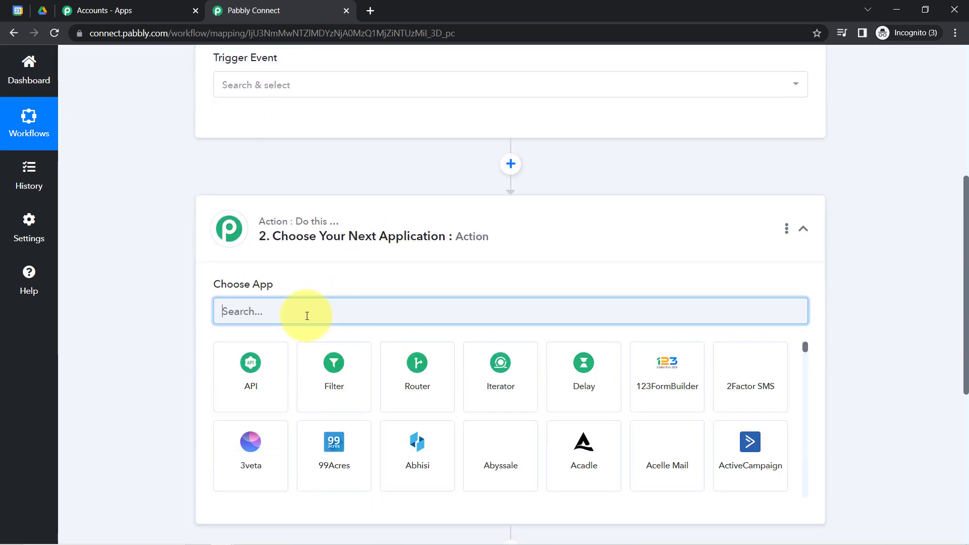
type("googl")
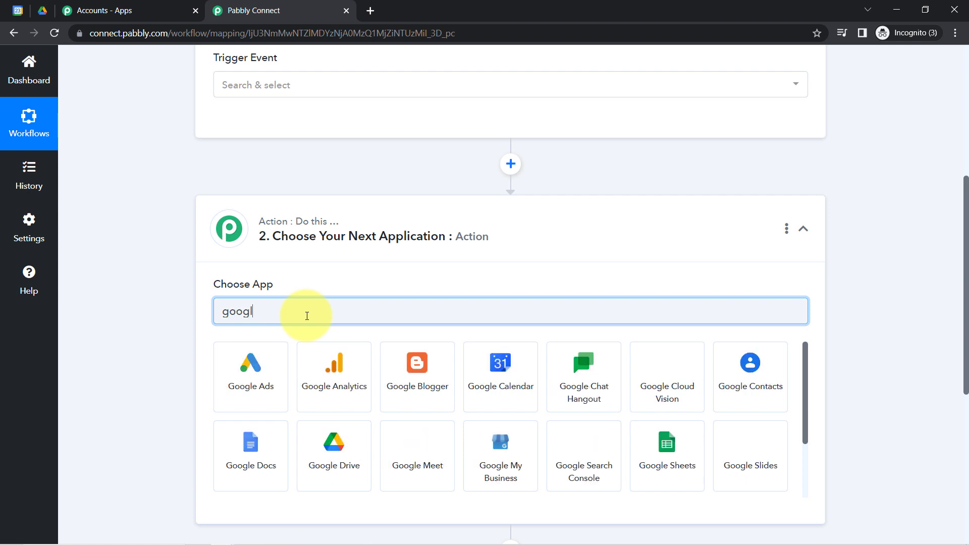
type("e dr")
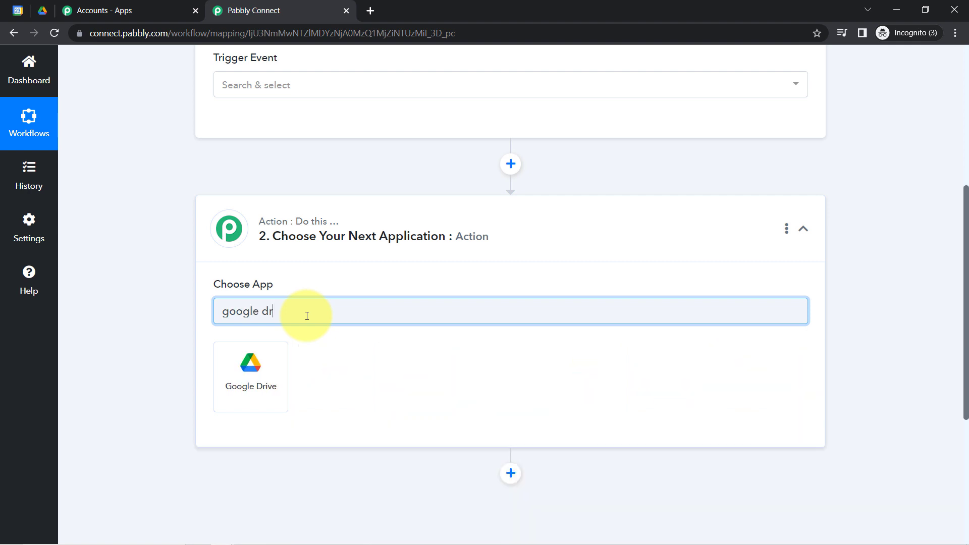
left_click(256, 366)
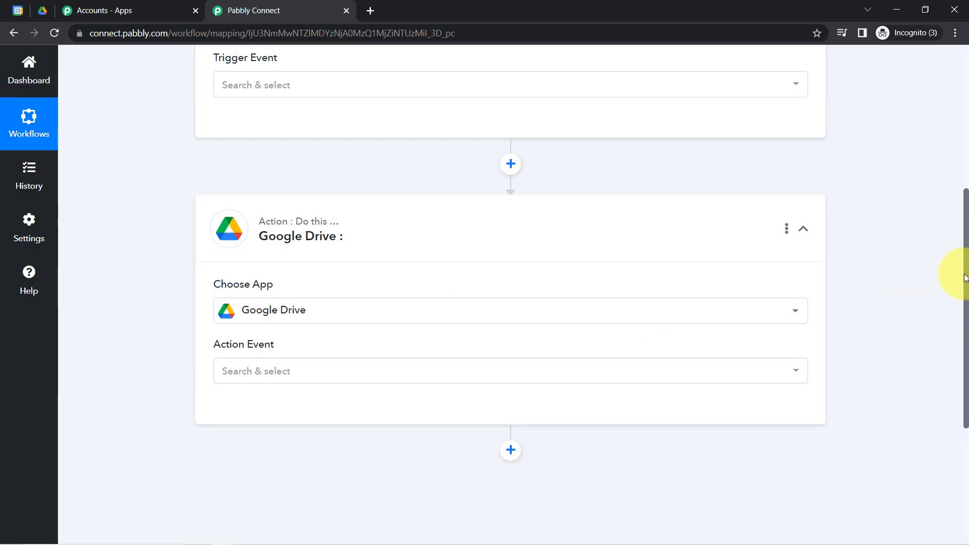
Review the workflow's Google Calendar trigger and Google Drive action, checking the calendar in Google Calendar as well
mouse_move(965, 278)
left_mouse_down()
mouse_move(965, 184)
mouse_move(967, 270)
left_mouse_up()
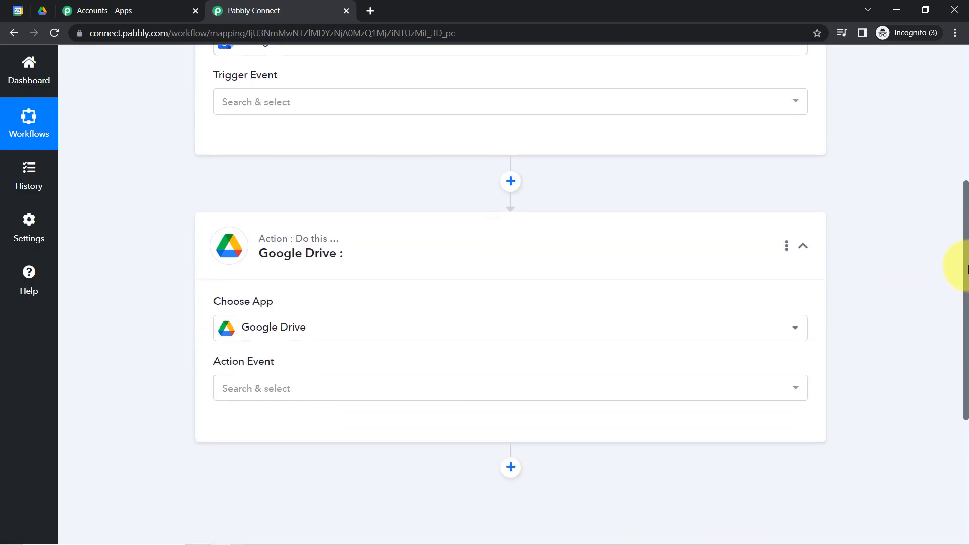
scroll(963, 227, "up", 3)
scroll(961, 237, "down", 2)
scroll(959, 263, "up", 2)
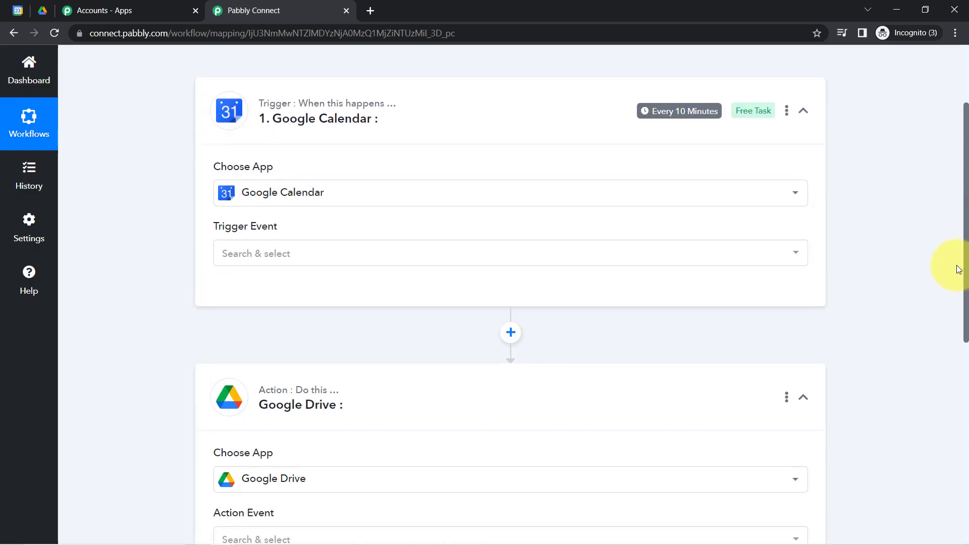
scroll(959, 278, "down", 4)
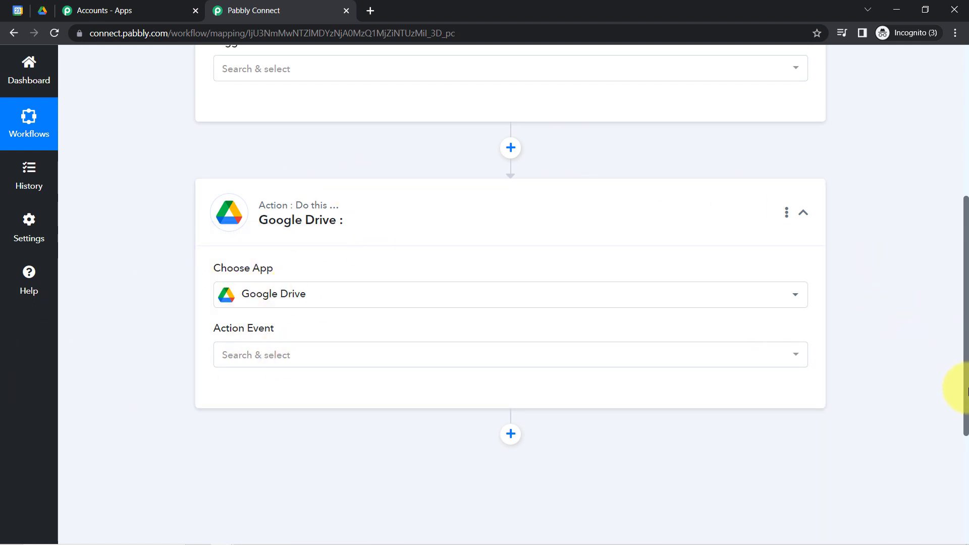
scroll(960, 353, "up", 5)
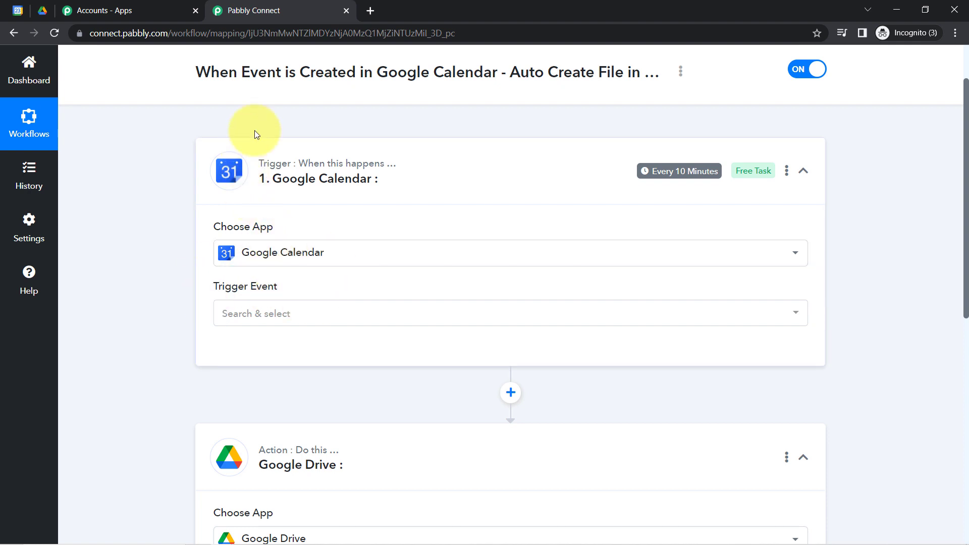
left_click(17, 11)
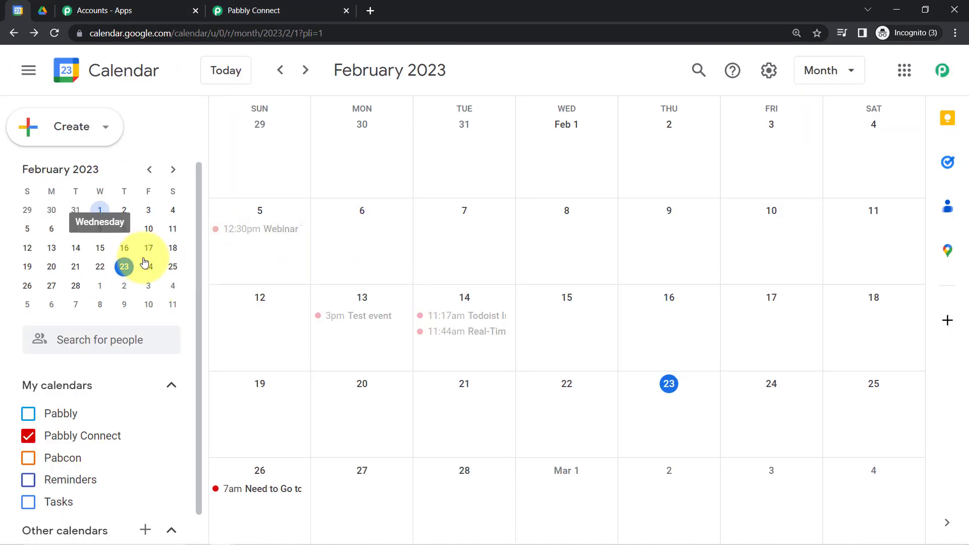
left_click(253, 10)
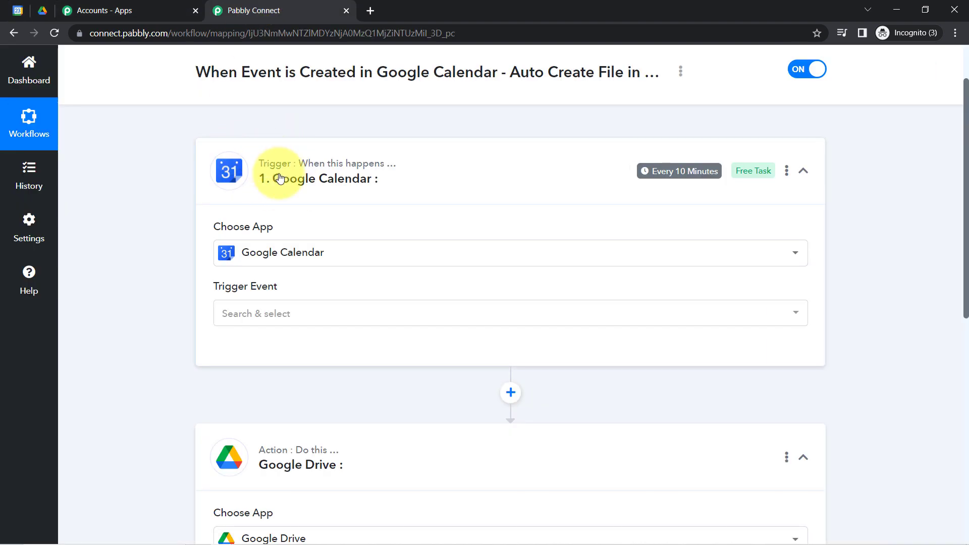
Set the Google Calendar trigger event to New Event and review the trigger and action steps
left_click(252, 315)
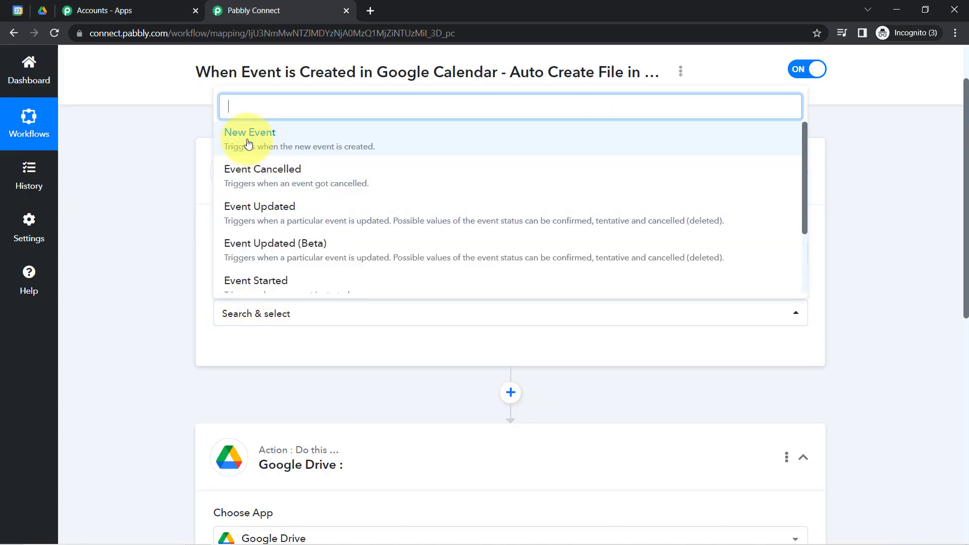
left_click(293, 151)
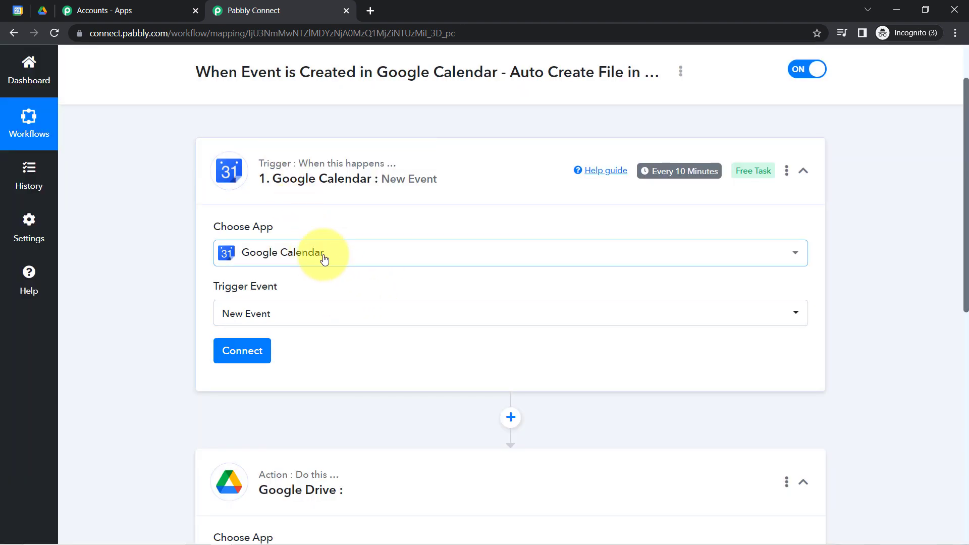
scroll(952, 303, "down", 5)
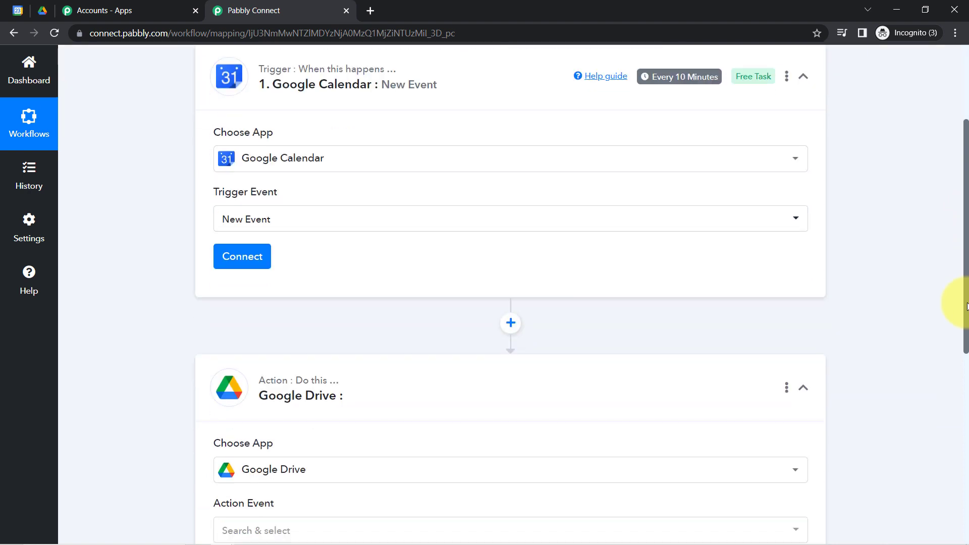
scroll(955, 314, "up", 3)
scroll(954, 262, "up", 3)
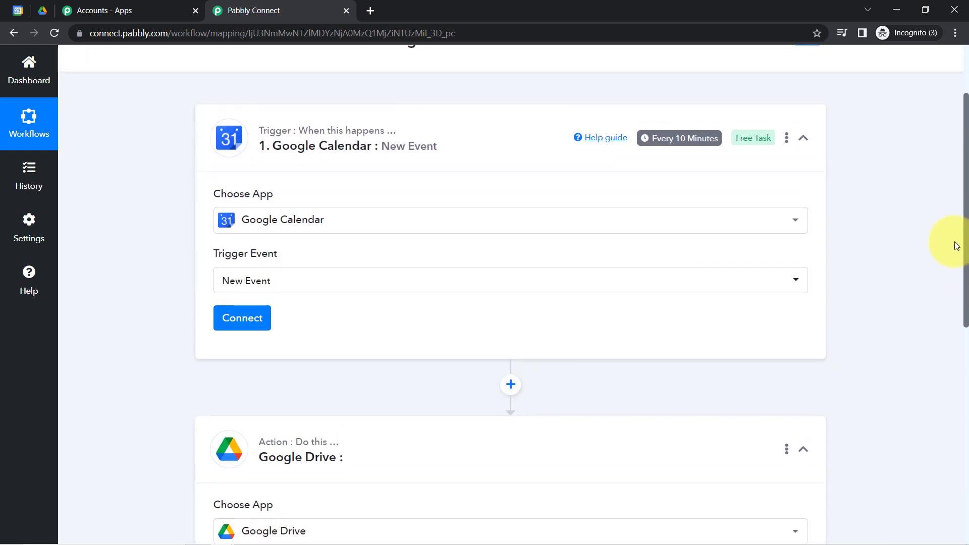
mouse_move(266, 274)
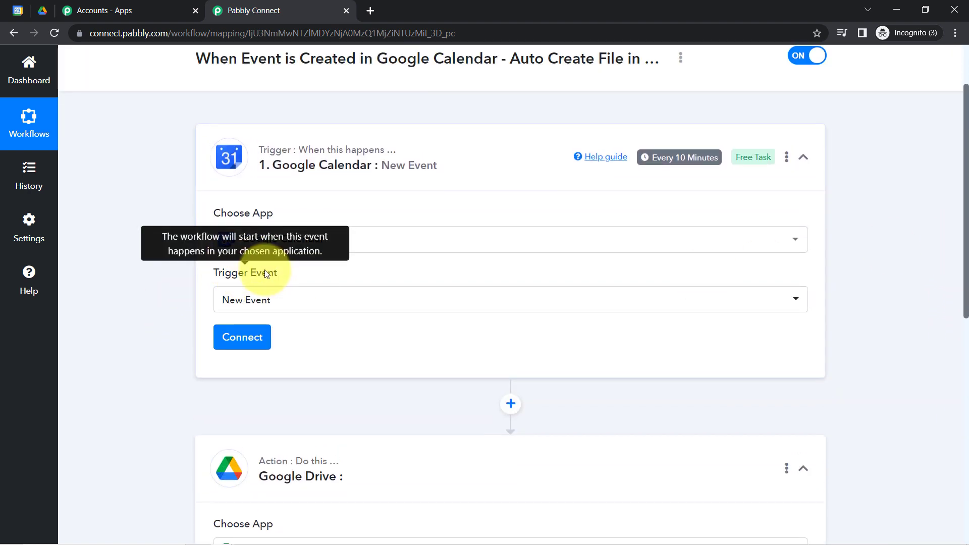
Connect the trigger through a new Google Calendar connection, signing in with the Google account and allowing the requested access
left_click(249, 339)
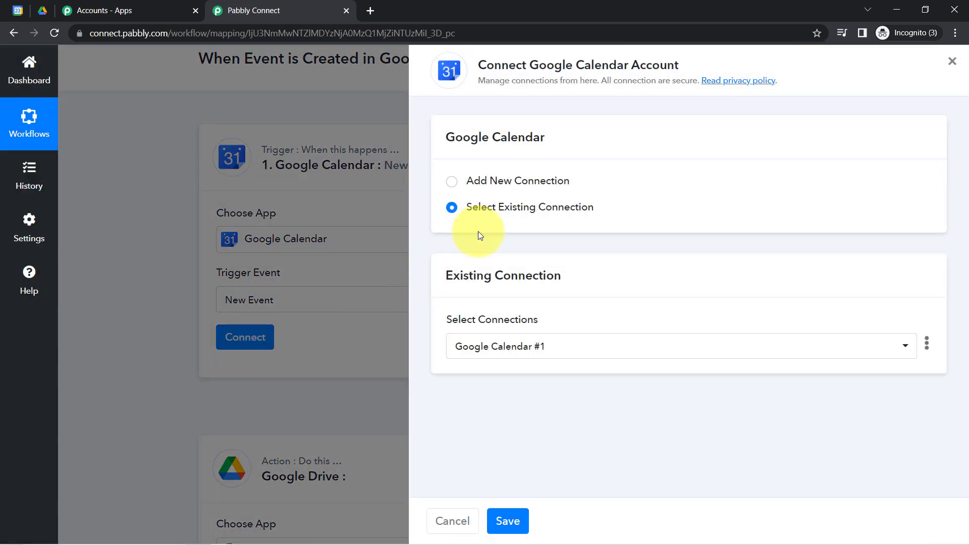
left_click(523, 187)
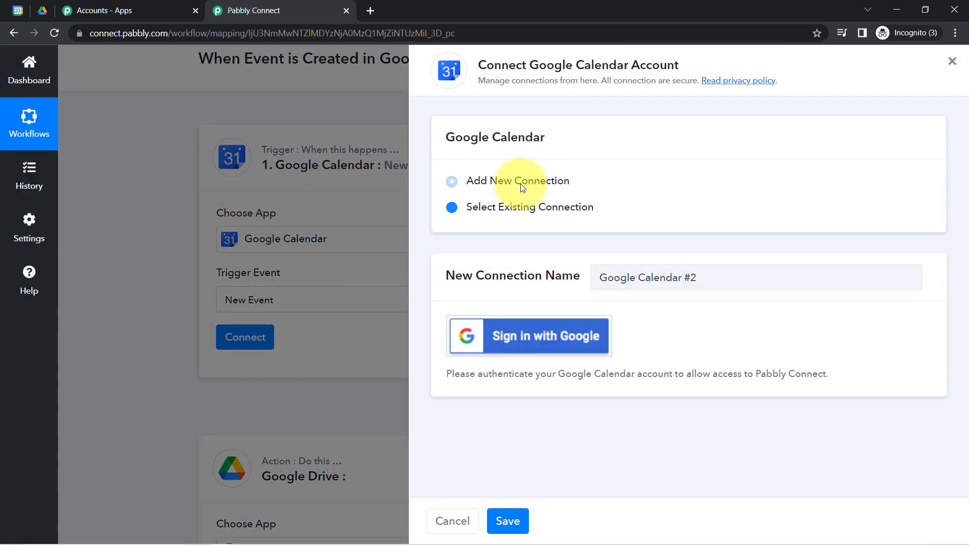
left_click(515, 336)
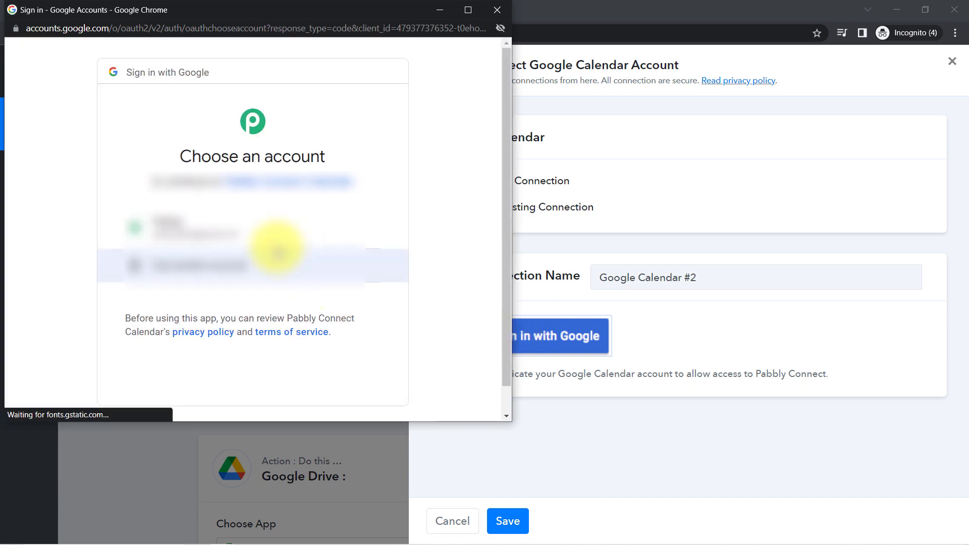
left_click(229, 235)
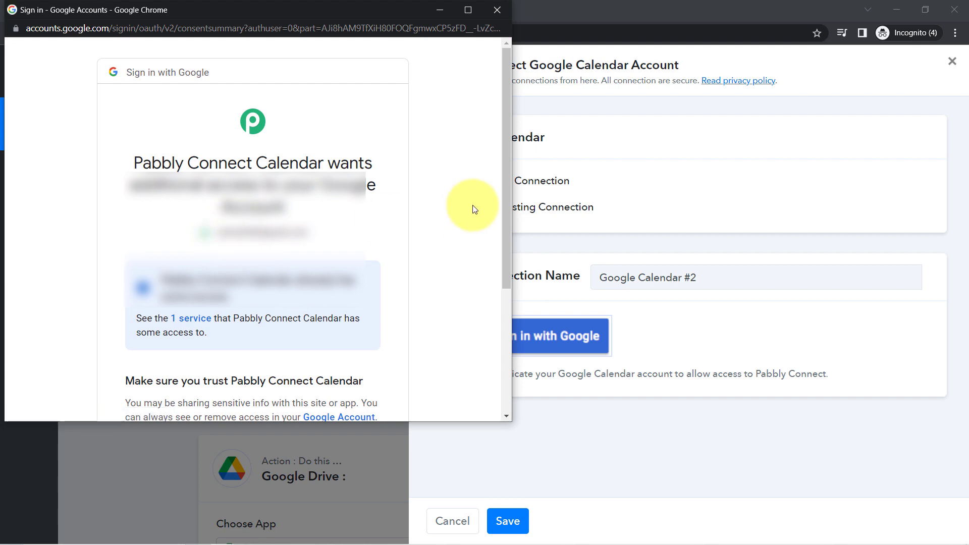
left_click_drag(504, 195, 494, 346)
left_click(297, 320)
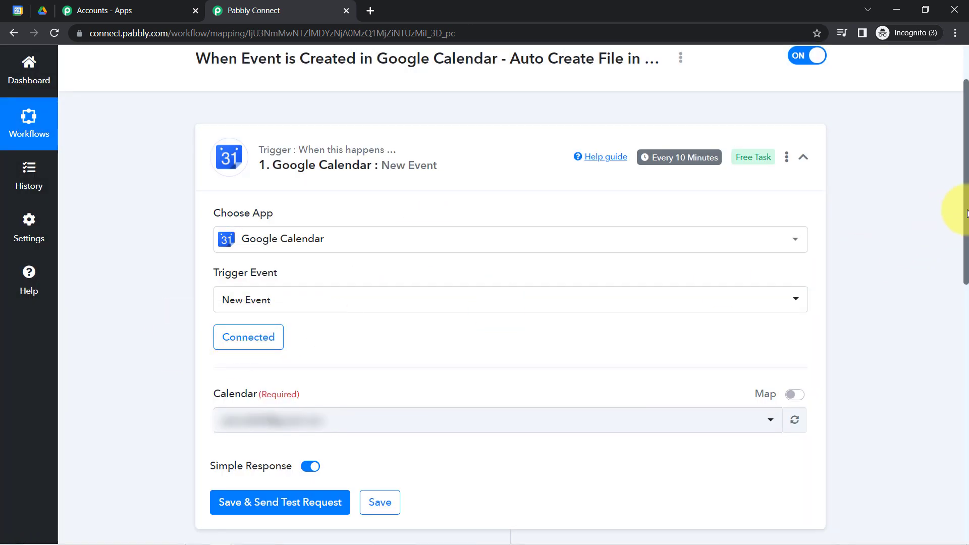
Set the trigger's calendar to Pabbly Connect, checking the calendar names in Google Calendar, and save and send a test request
left_click_drag(968, 212, 954, 277)
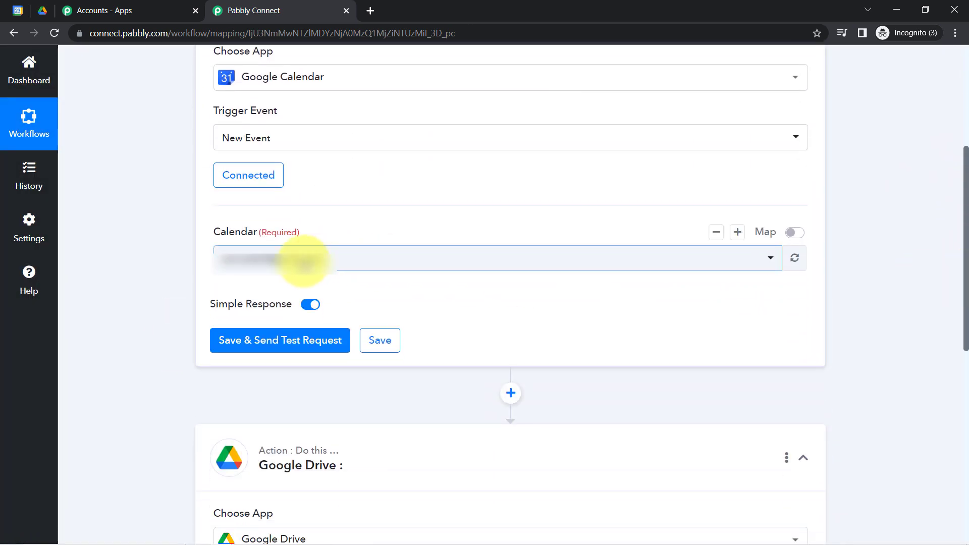
left_click(18, 10)
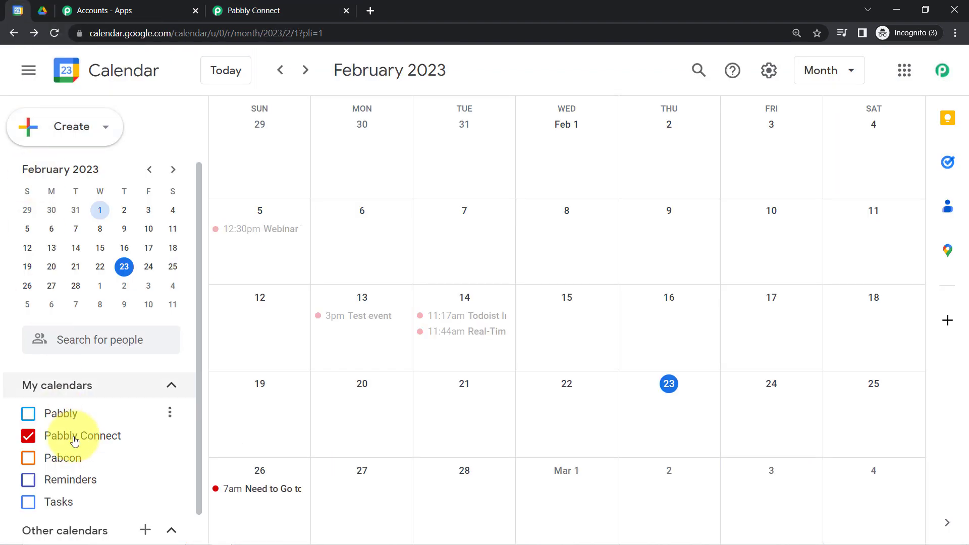
left_click(230, 9)
left_click(281, 260)
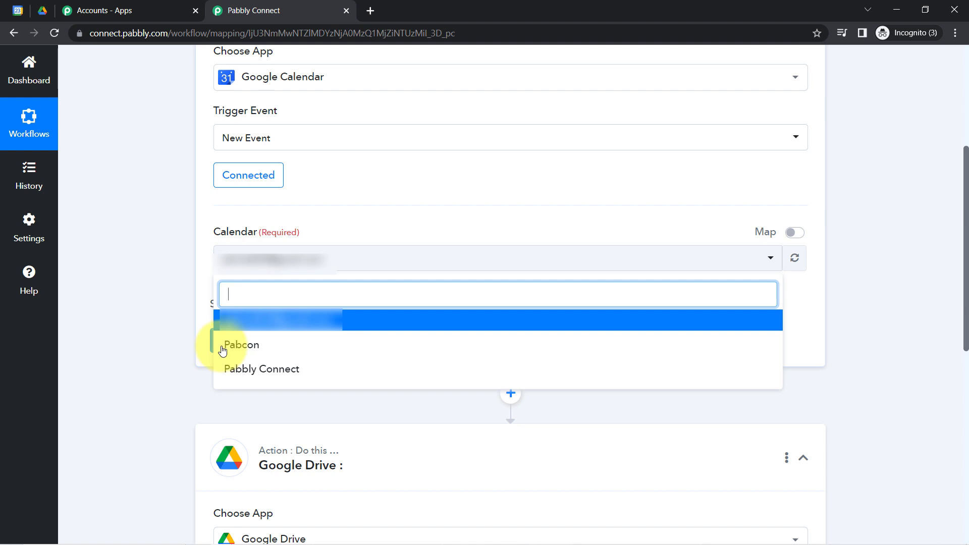
left_click(180, 319)
left_click(18, 10)
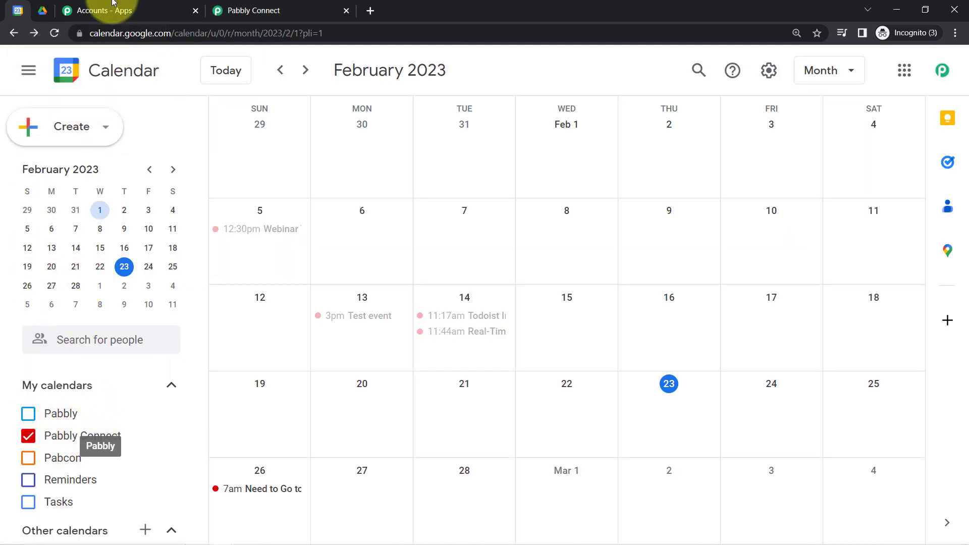
left_click(256, 11)
left_click(262, 259)
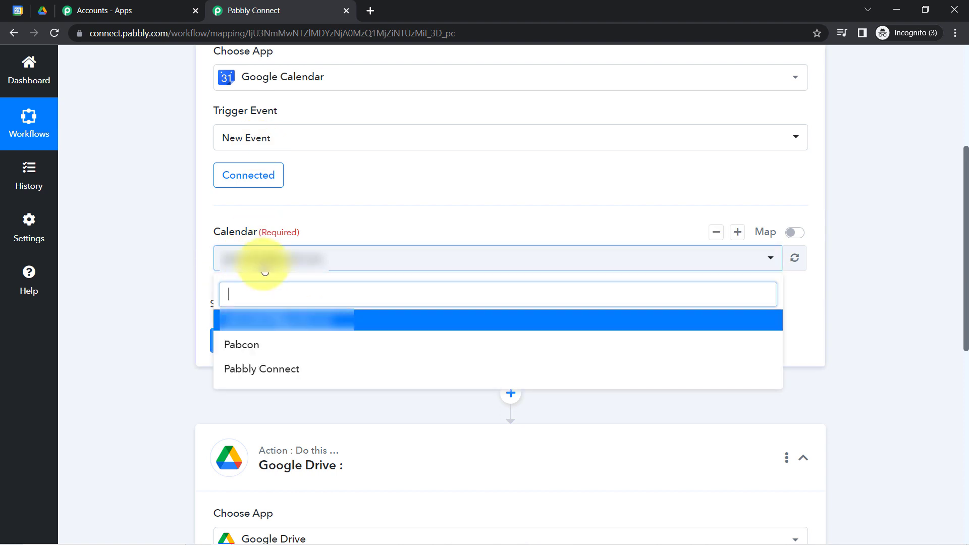
left_click(271, 370)
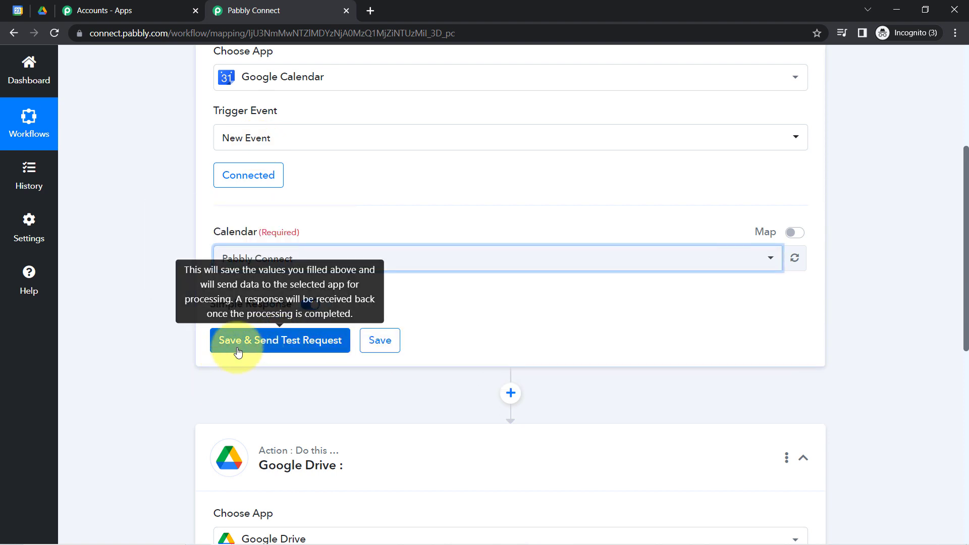
left_click(262, 343)
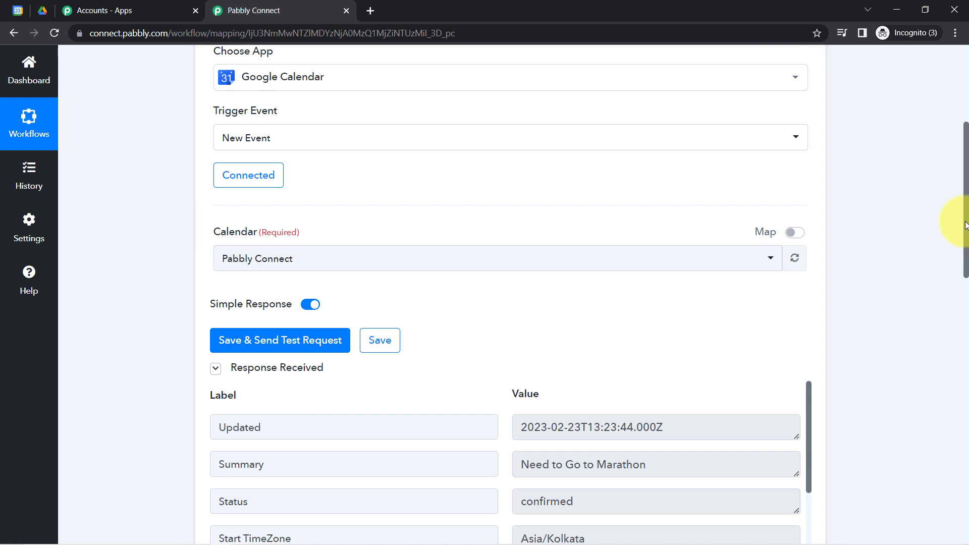
scroll(966, 225, "down", 3)
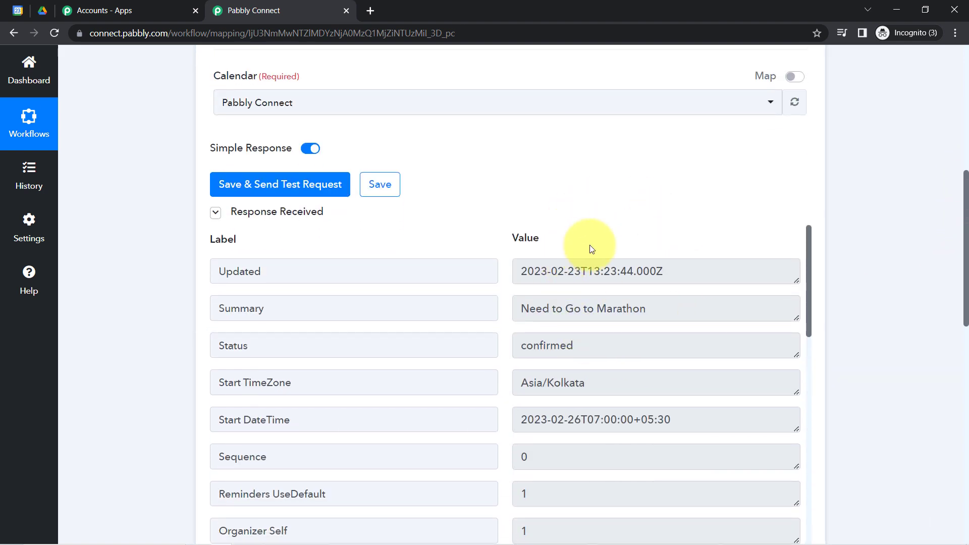
In Google Calendar, start an event titled "Launch of New Design" on Saturday, March 4, from 7:00pm to 9:00pm
left_click(10, 17)
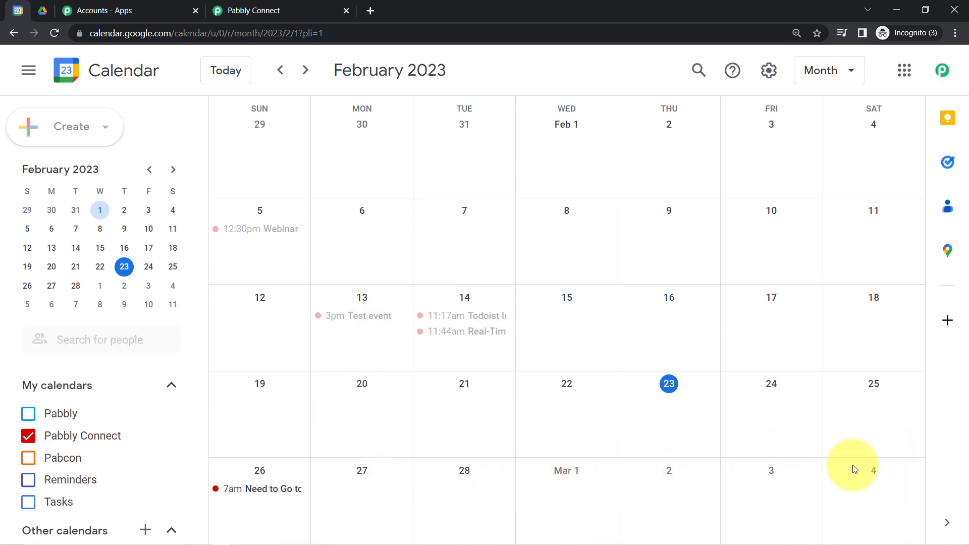
left_click(866, 472)
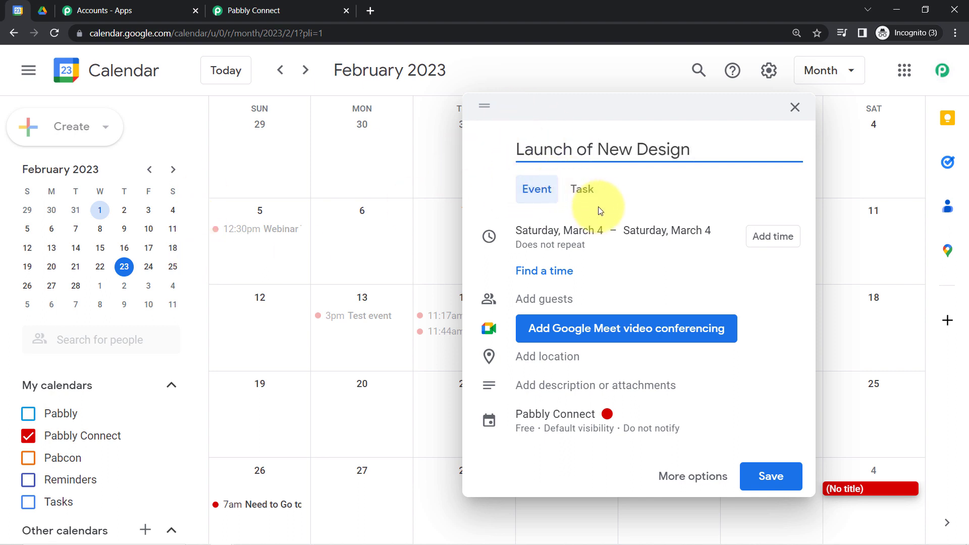
left_click(773, 236)
left_click(636, 214)
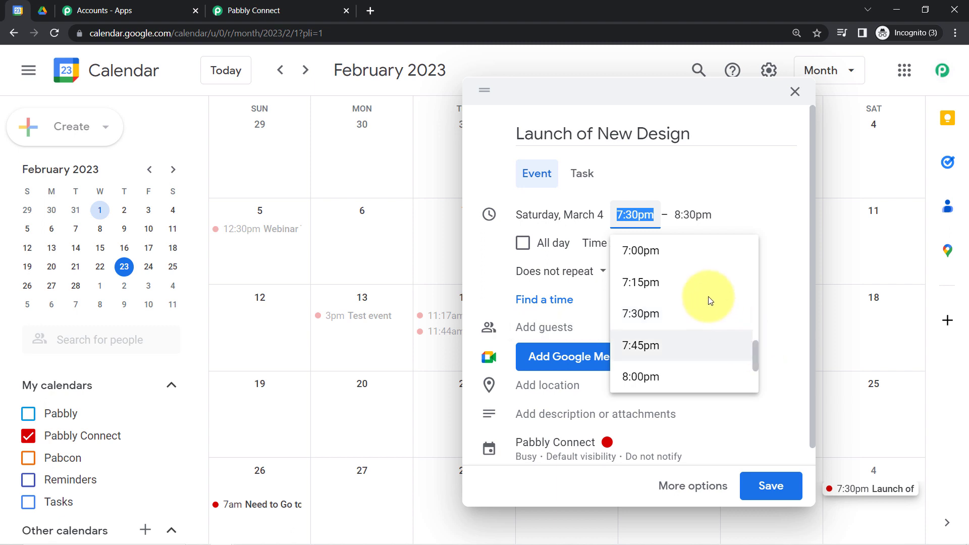
left_click(651, 252)
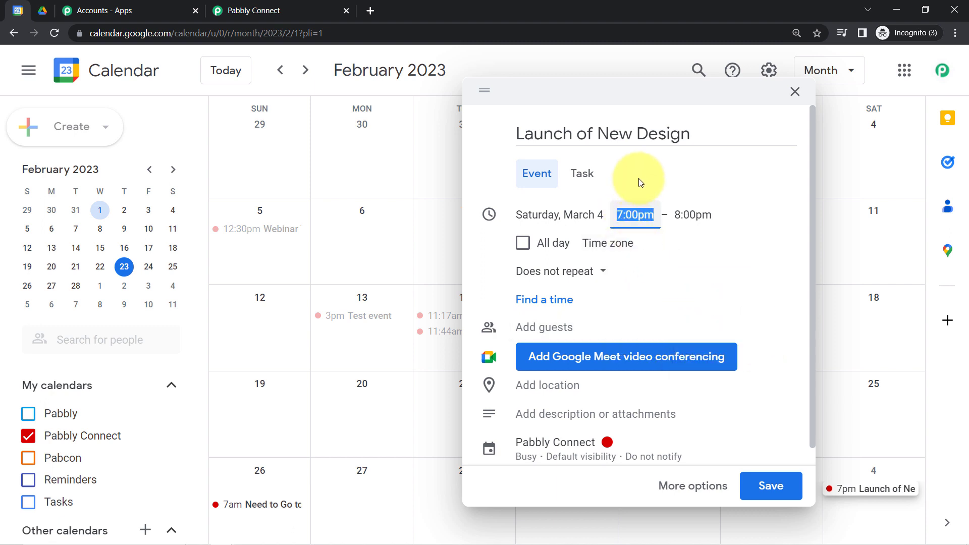
left_click(662, 174)
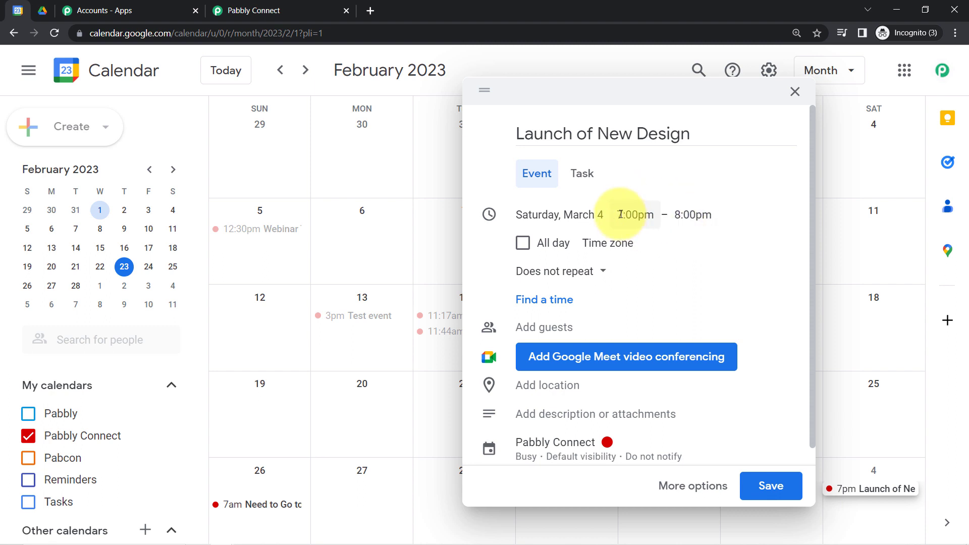
left_click(699, 215)
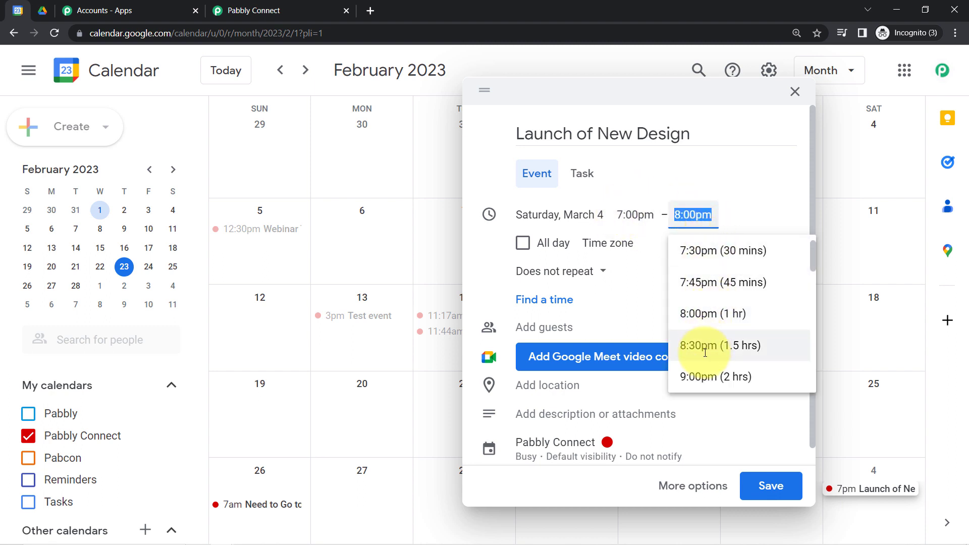
left_click(693, 377)
left_click(660, 190)
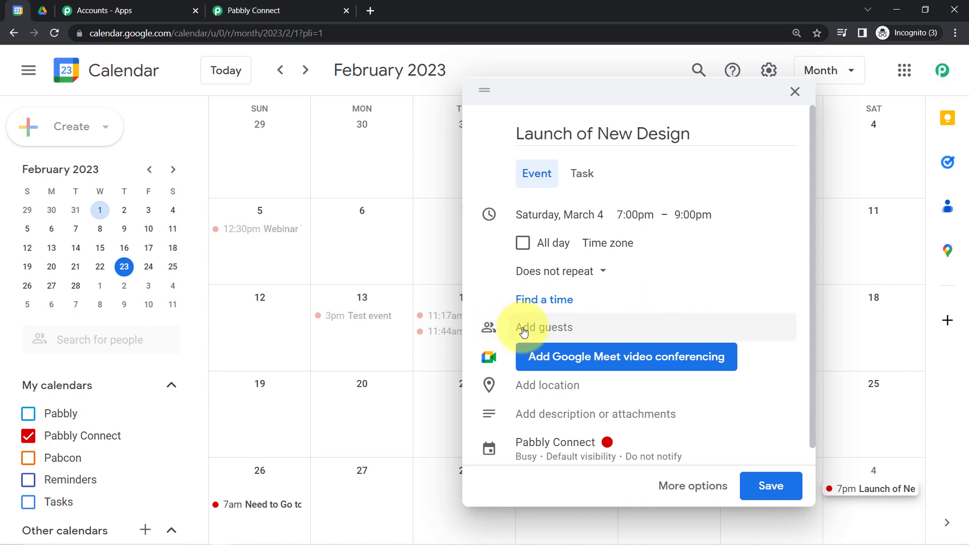
Set the event's location to TT Nagar, Bhopal, Madhya Pradesh, India
scroll(812, 299, "down", 1)
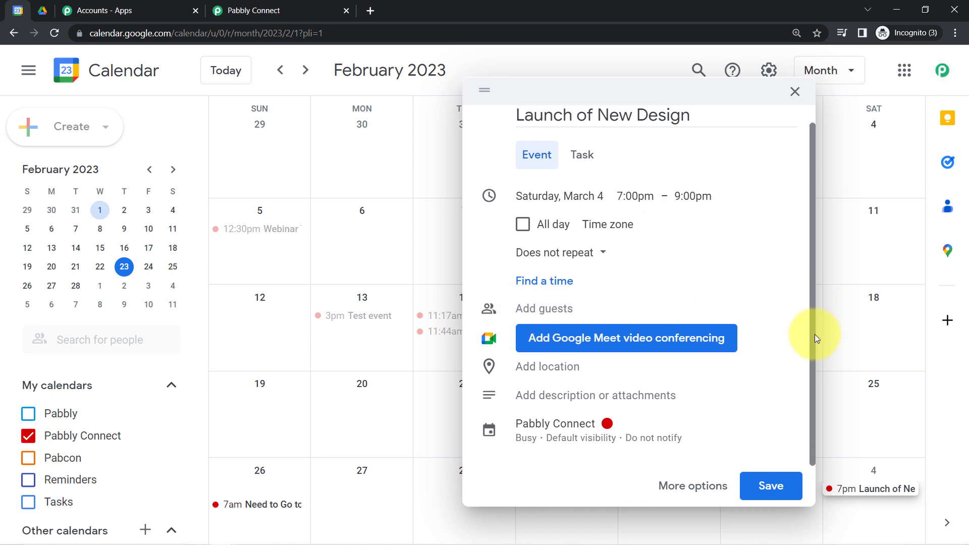
scroll(810, 340, "up", 1)
scroll(810, 341, "down", 1)
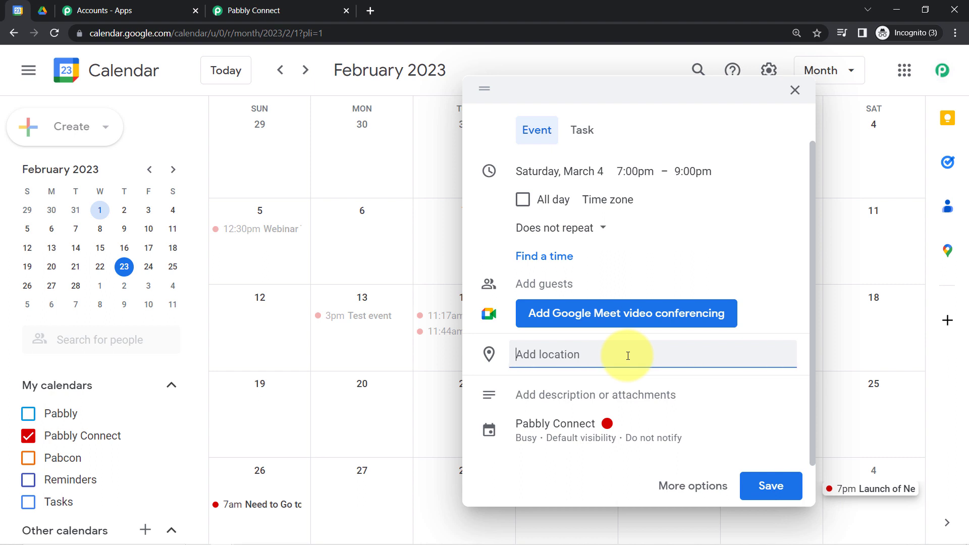
type("tt naga")
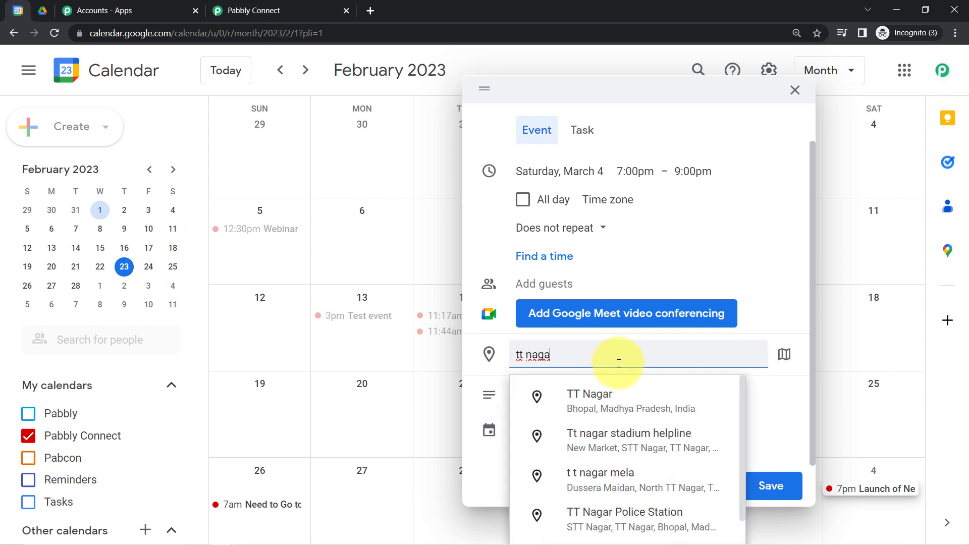
left_click(606, 392)
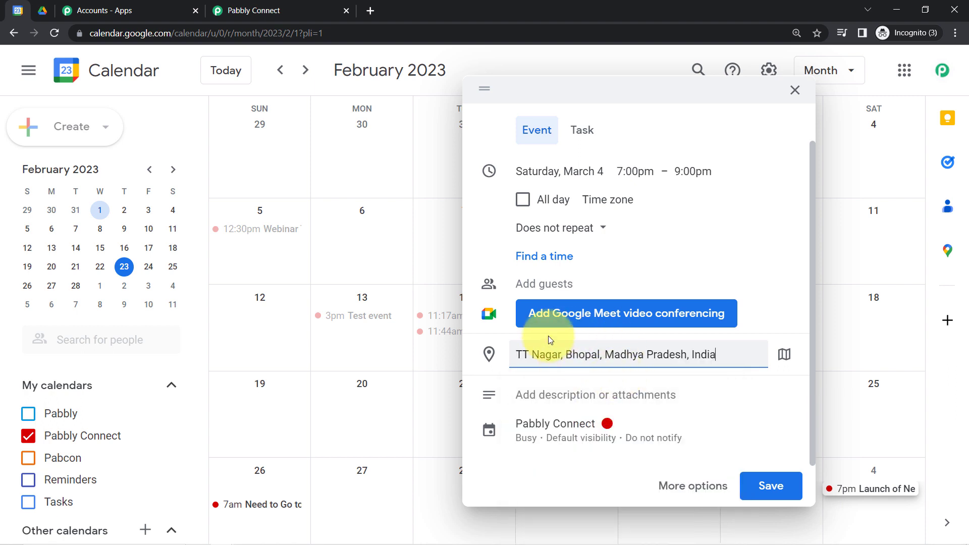
Enter the event description "We're about to do a launch of our new dress design for which we're conducting an event.", correcting its misspelled word
left_click(811, 362)
left_click(559, 400)
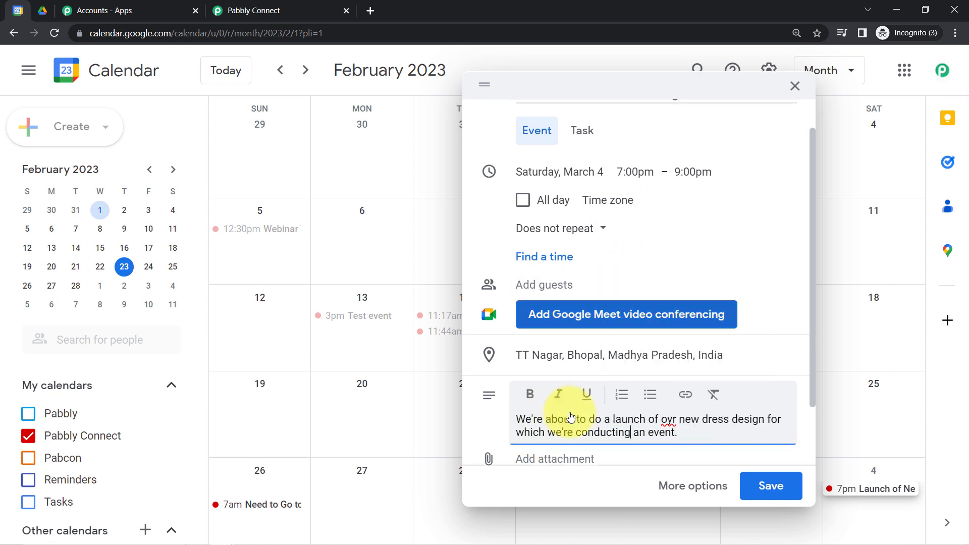
right_click(669, 422)
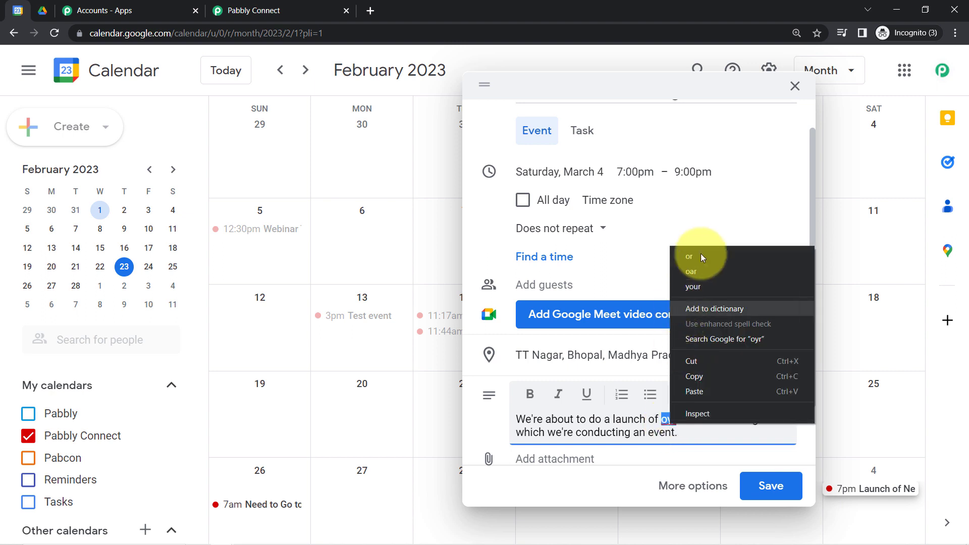
left_click(610, 419)
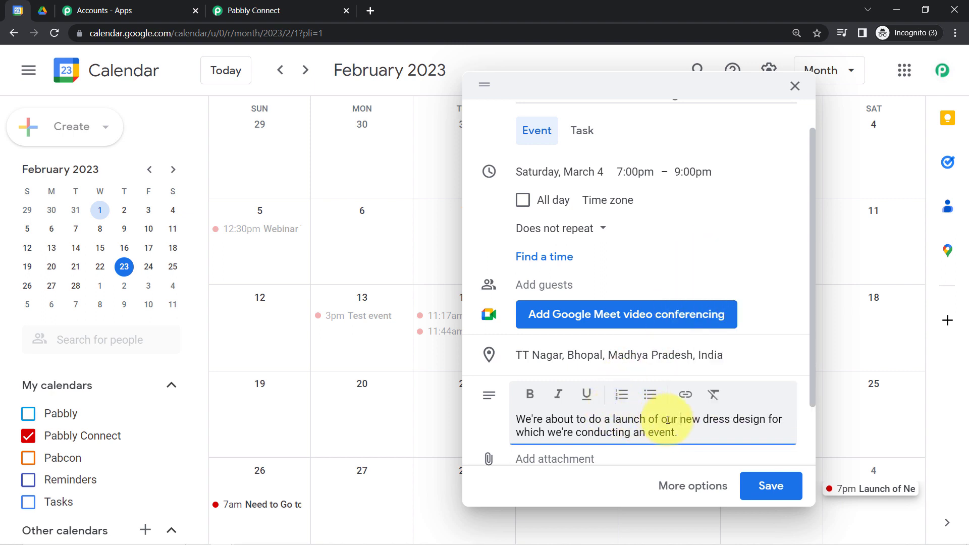
Attach the recent bride-1486004 image from Google Drive to the event and save the event
left_click_drag(811, 340, 812, 414)
left_click(555, 385)
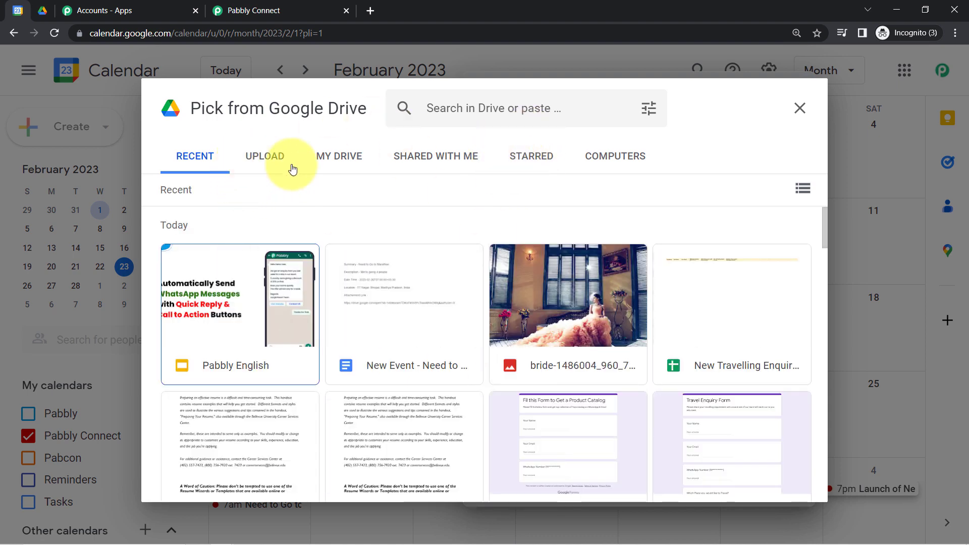
left_click(578, 287)
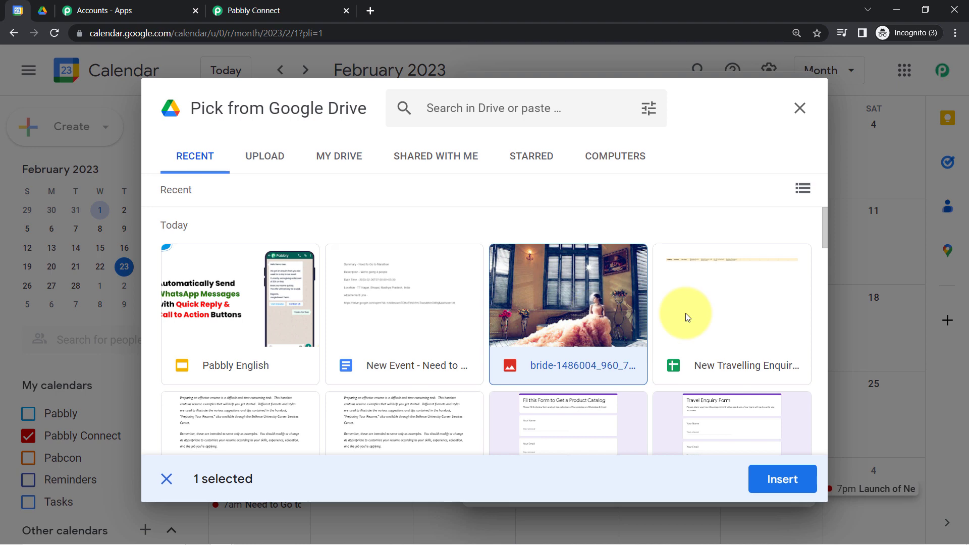
left_click(789, 482)
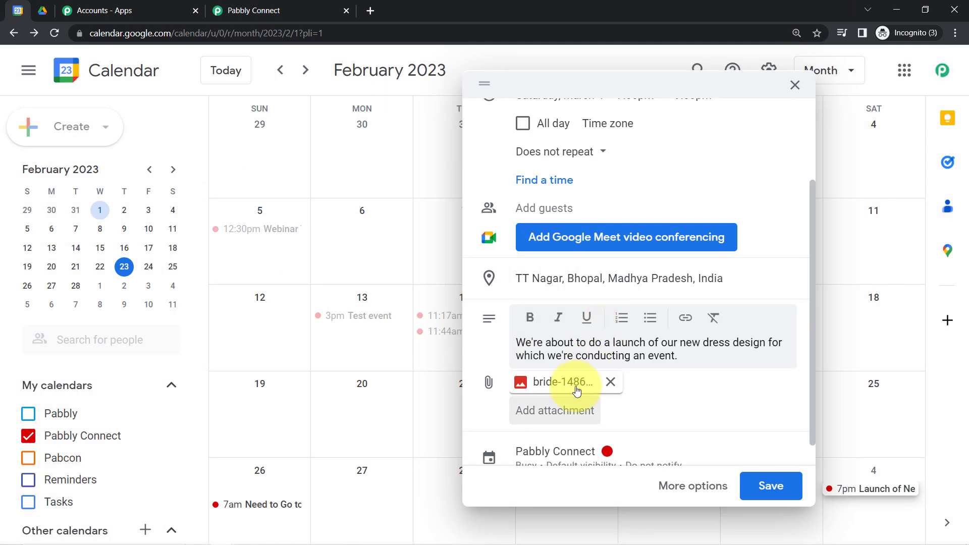
left_click_drag(814, 343, 808, 412)
scroll(793, 308, "up", 3)
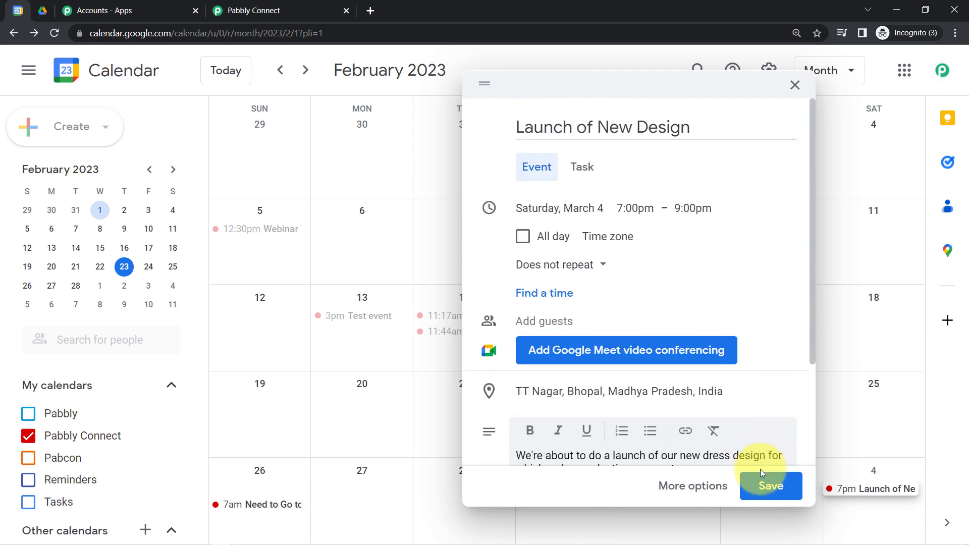
left_click(760, 487)
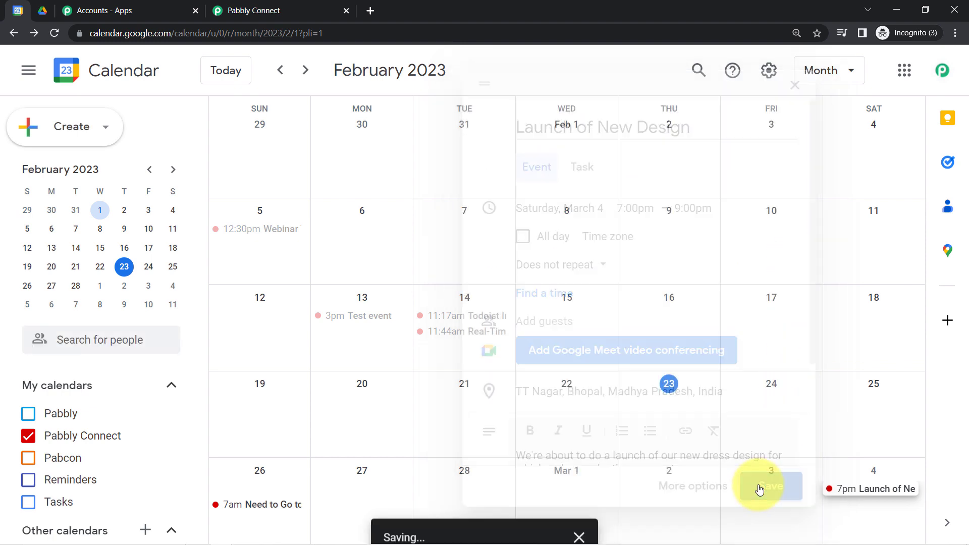
Switch to Pabbly Connect, resend the trigger's test request, and check the received event's summary and start date
left_click(281, 4)
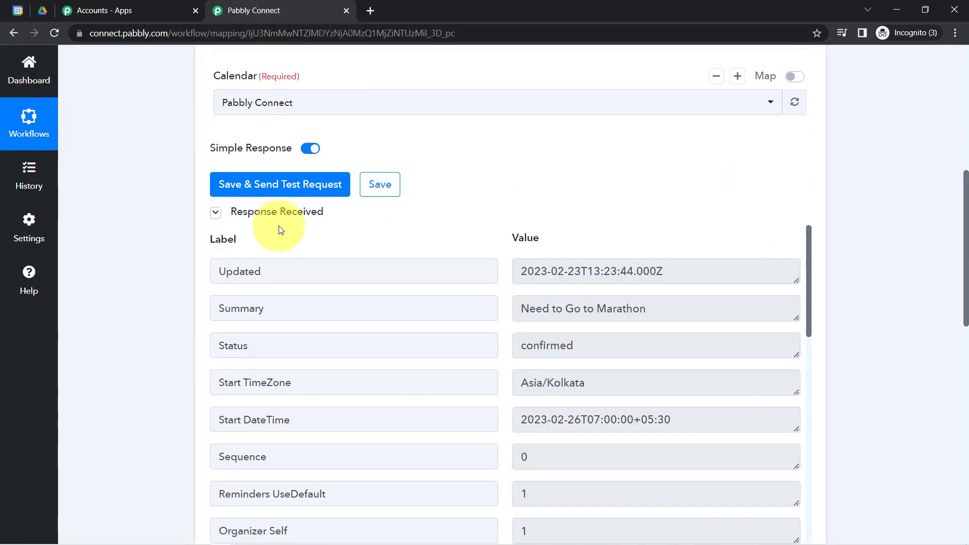
left_click(243, 196)
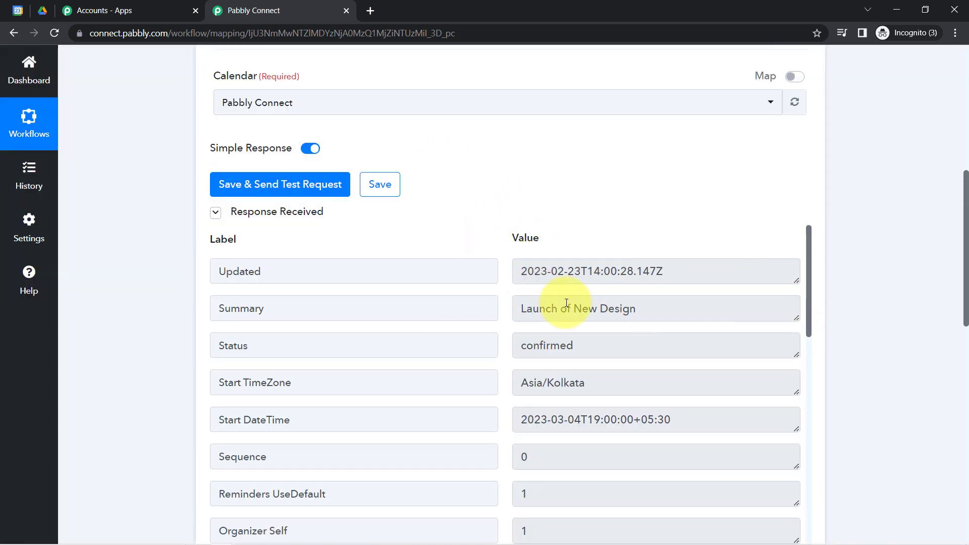
left_click_drag(567, 310, 604, 397)
mouse_move(554, 419)
left_mouse_down()
mouse_move(641, 419)
mouse_move(551, 420)
left_mouse_up()
left_click(580, 419)
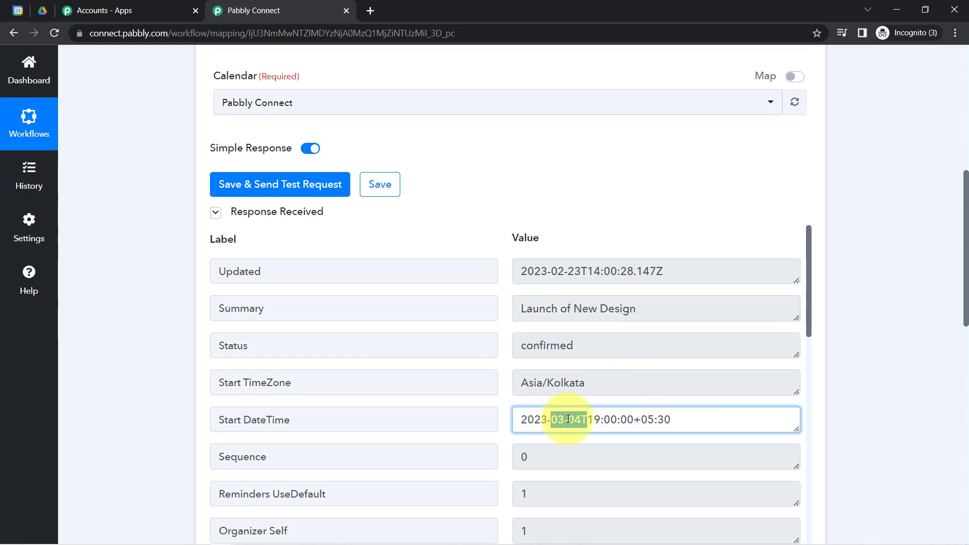
Review the received event's organizer, location, description and attachment fields in the trigger response
left_click_drag(810, 294, 795, 403)
left_click_drag(580, 307, 637, 307)
left_click_drag(537, 270, 677, 275)
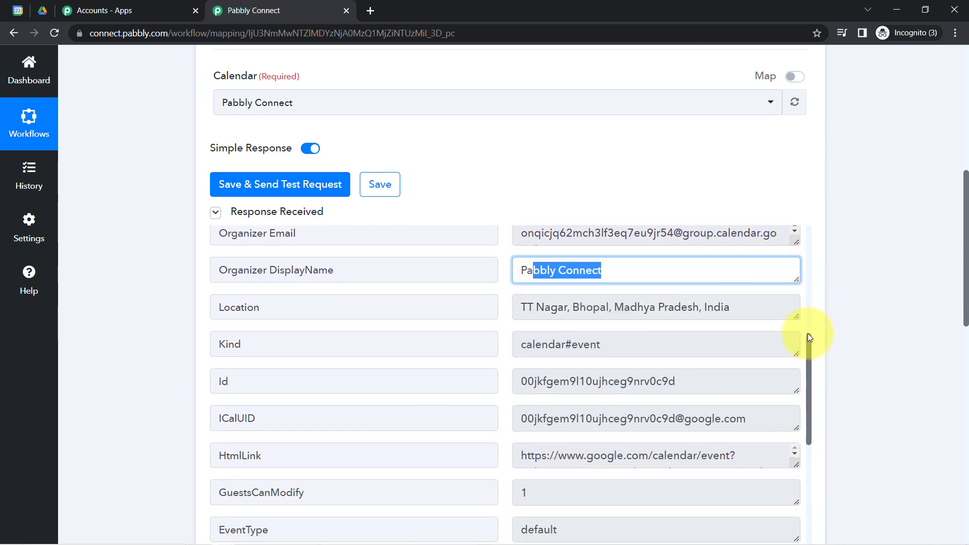
left_click_drag(808, 337, 812, 462)
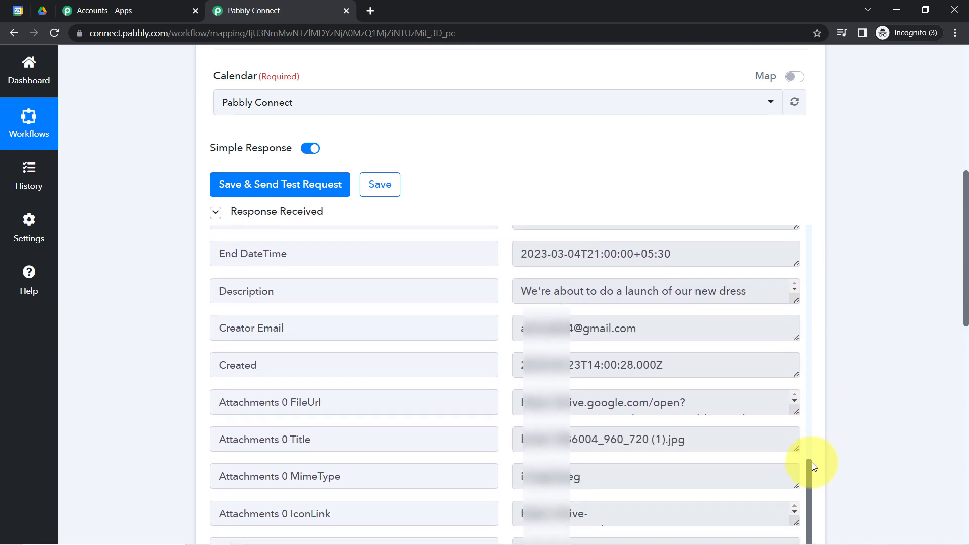
left_click_drag(568, 298, 703, 301)
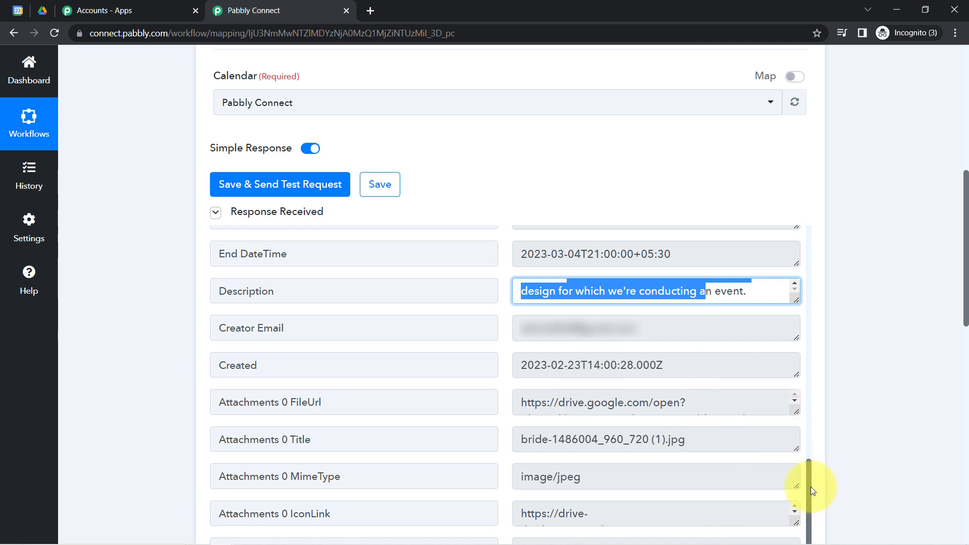
left_click_drag(811, 487, 808, 501)
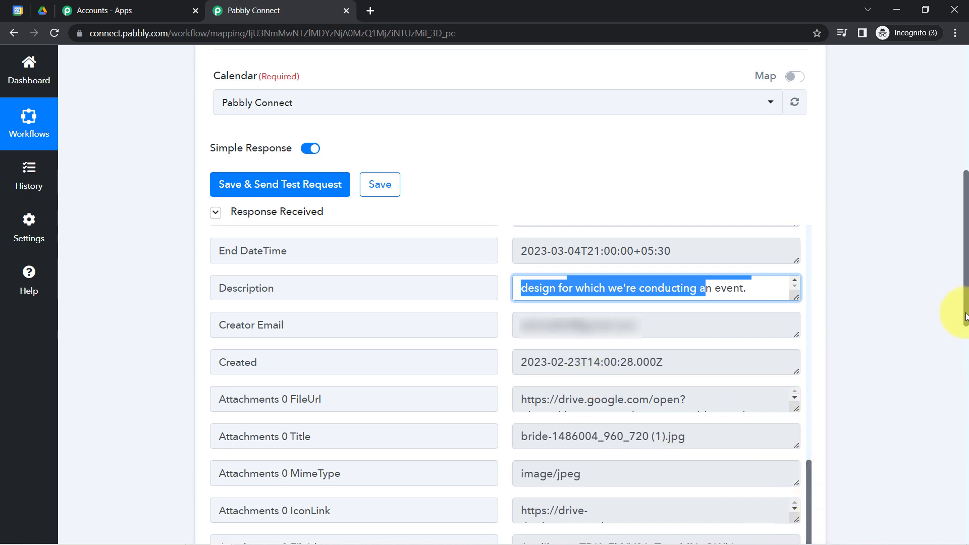
left_click_drag(966, 317, 965, 353)
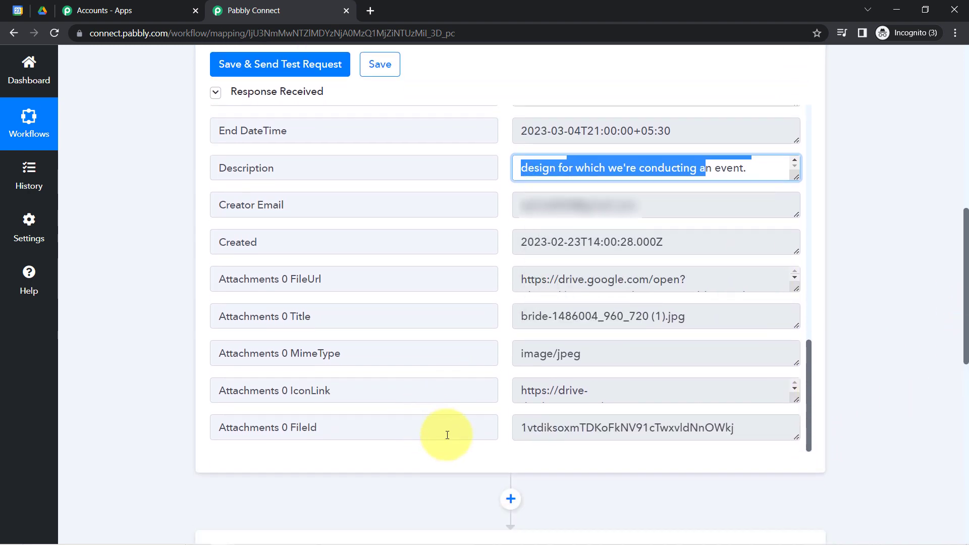
left_click_drag(796, 400, 797, 412)
scroll(801, 353, "up", 5)
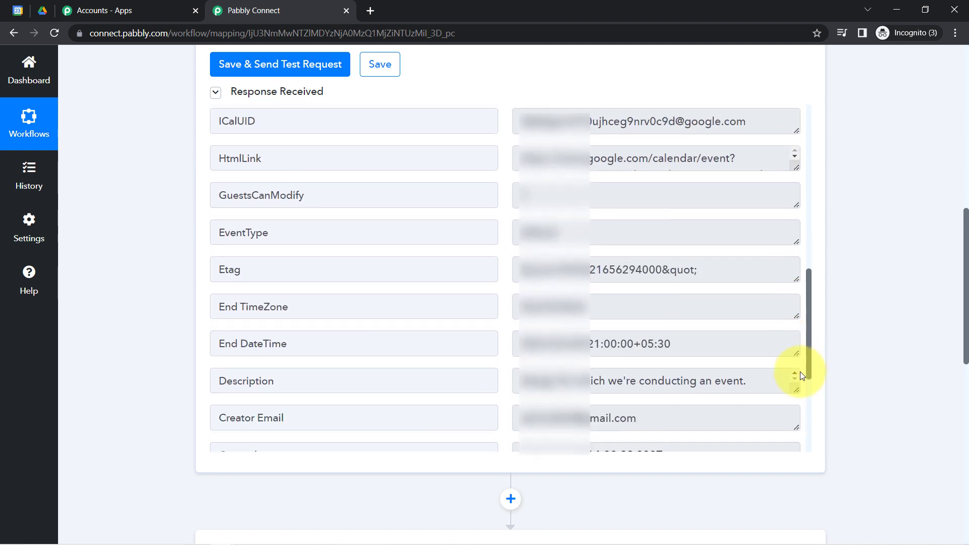
scroll(802, 402, "down", 3)
scroll(803, 416, "down", 1)
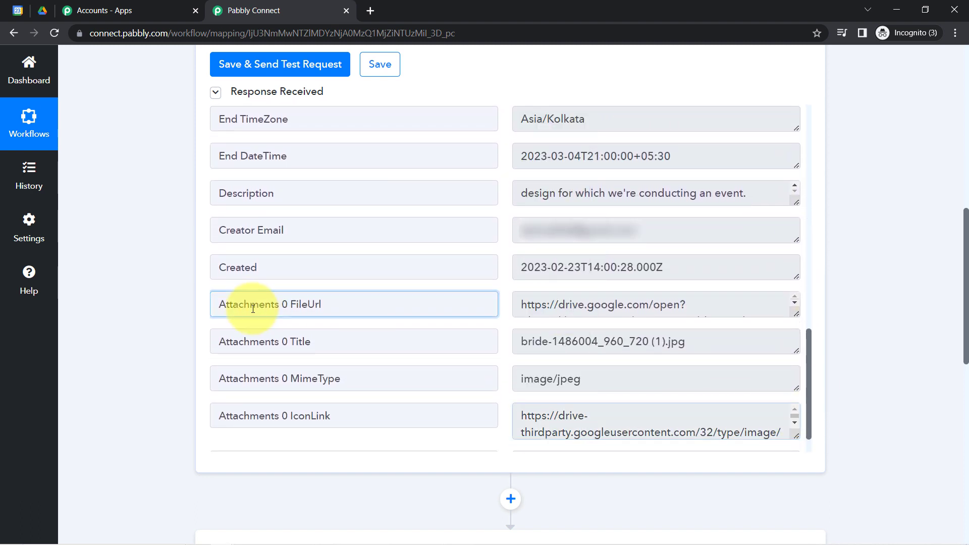
Open the link in the response's Attachments 0 FileUrl field to view the attached image, and close its page
triple_click(249, 307)
left_click(727, 306)
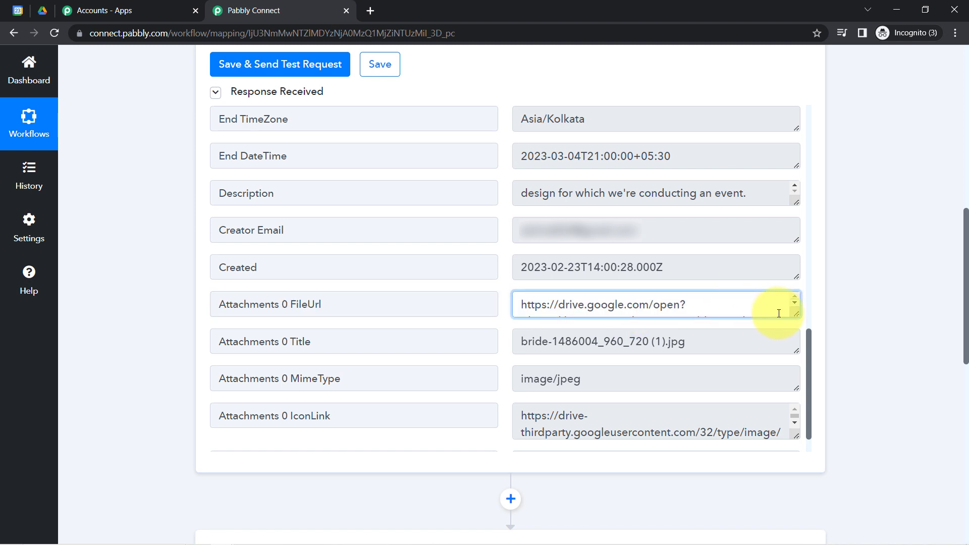
triple_click(686, 303)
right_click(686, 303)
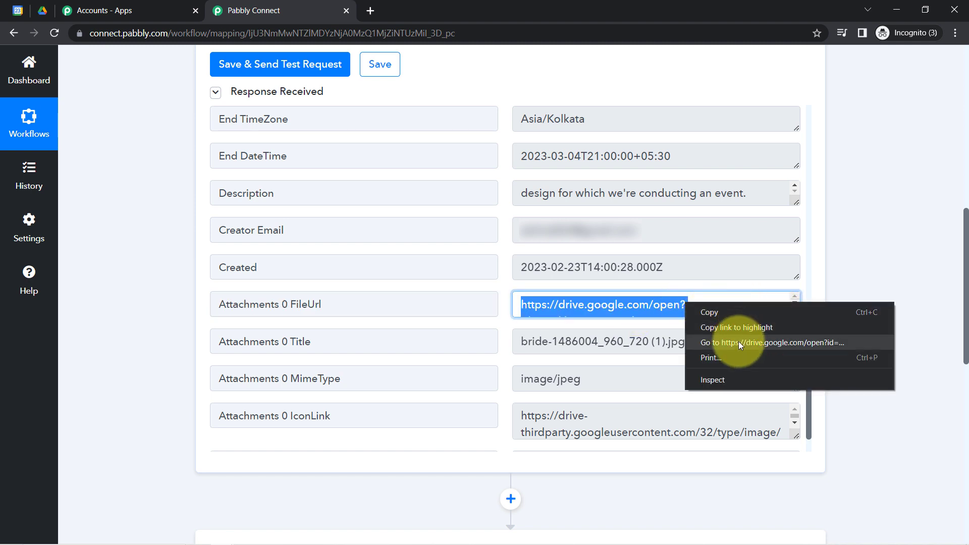
left_click(739, 341)
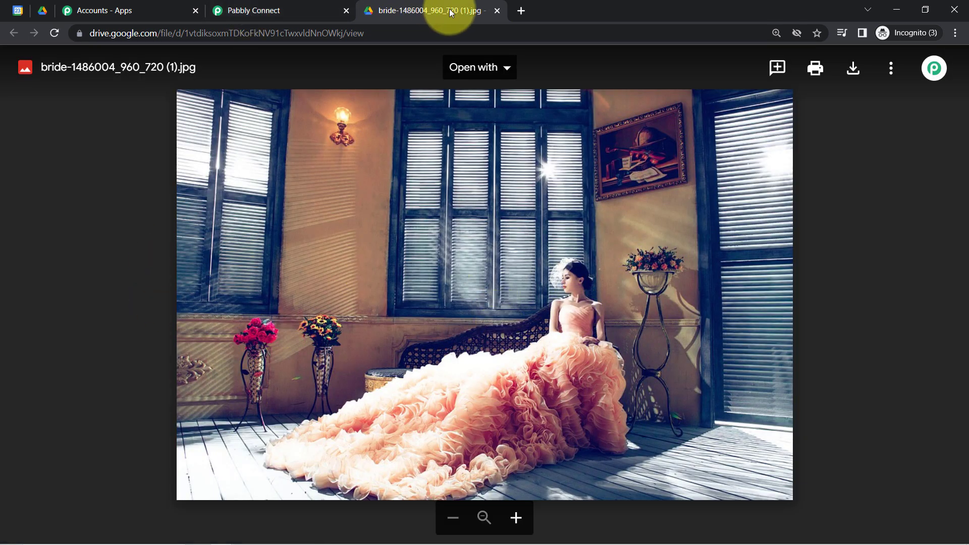
left_click(498, 11)
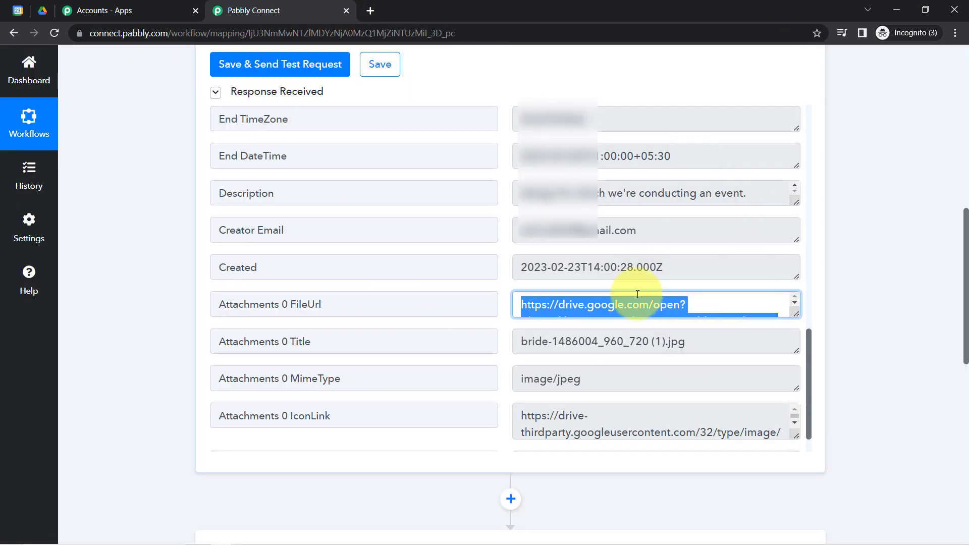
Set the Google Drive action's event to Create a File in a Specific Folder
left_click_drag(967, 256, 922, 402)
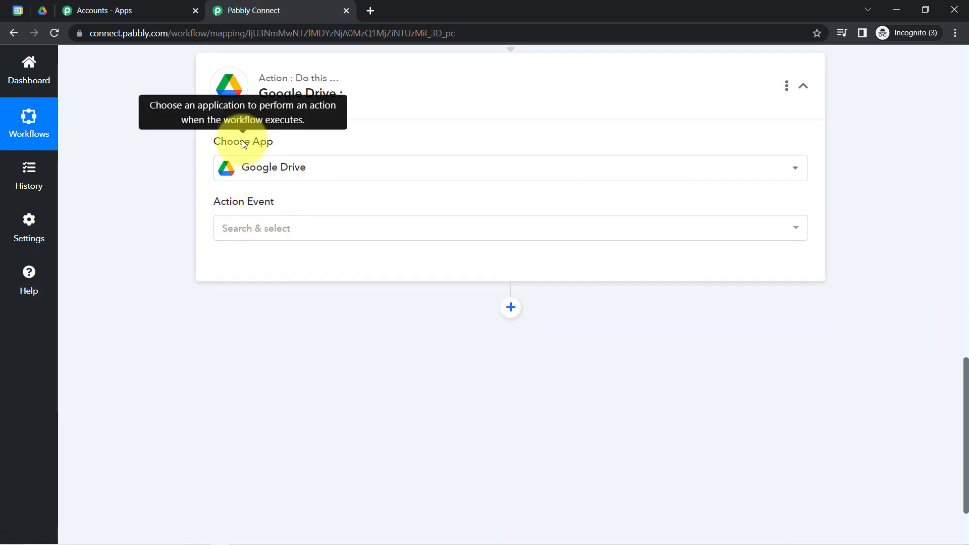
left_click(259, 229)
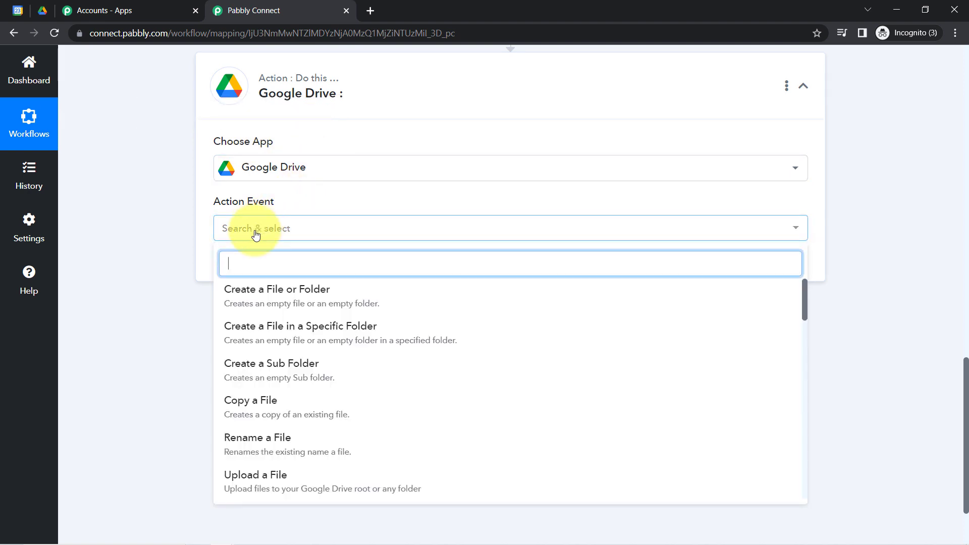
left_click(249, 273)
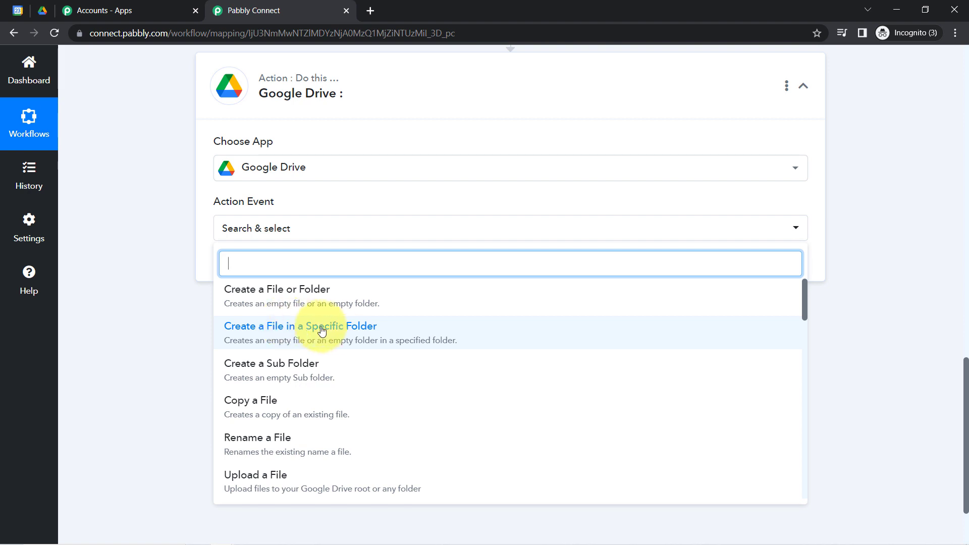
left_click(341, 336)
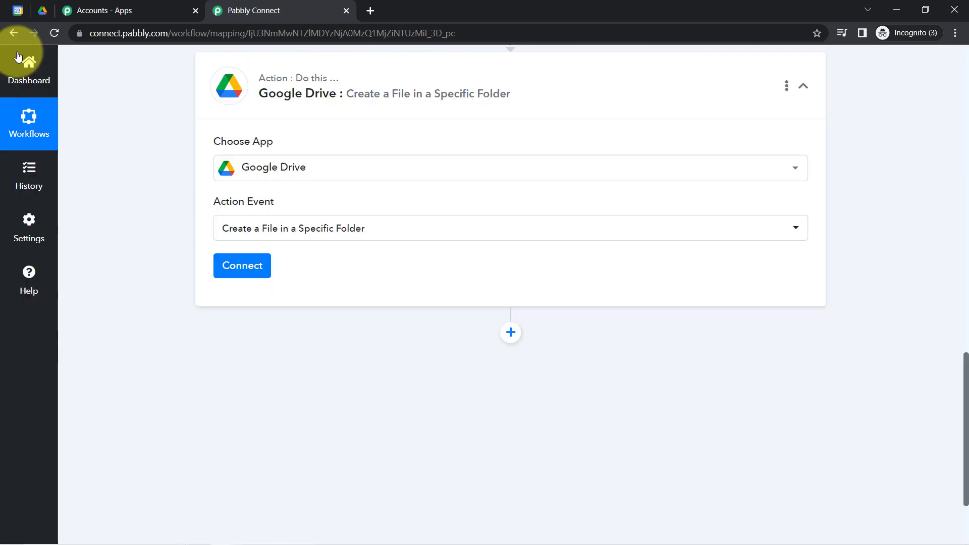
Check the All Event Details folder in Google Drive and the events in Google Calendar, and return to Pabbly Connect
left_click(43, 10)
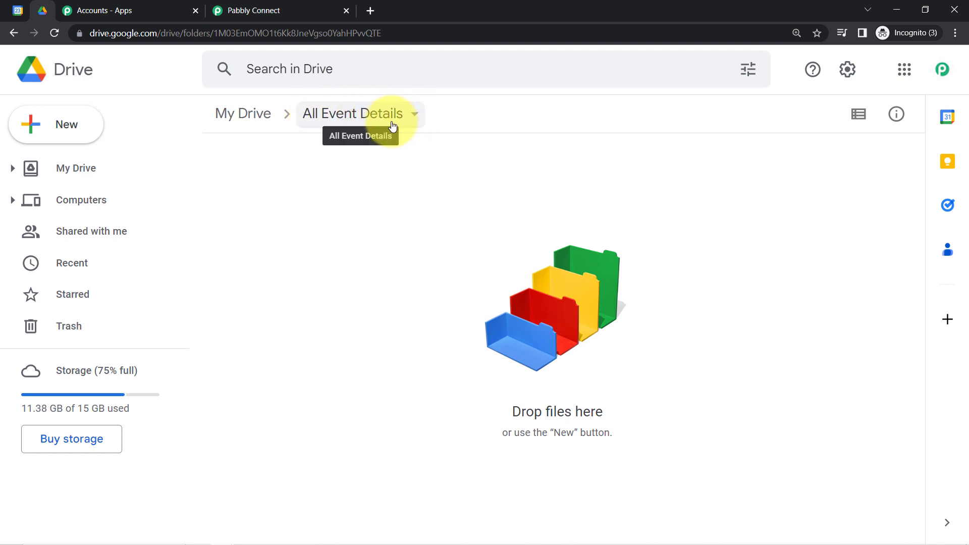
left_click(15, 10)
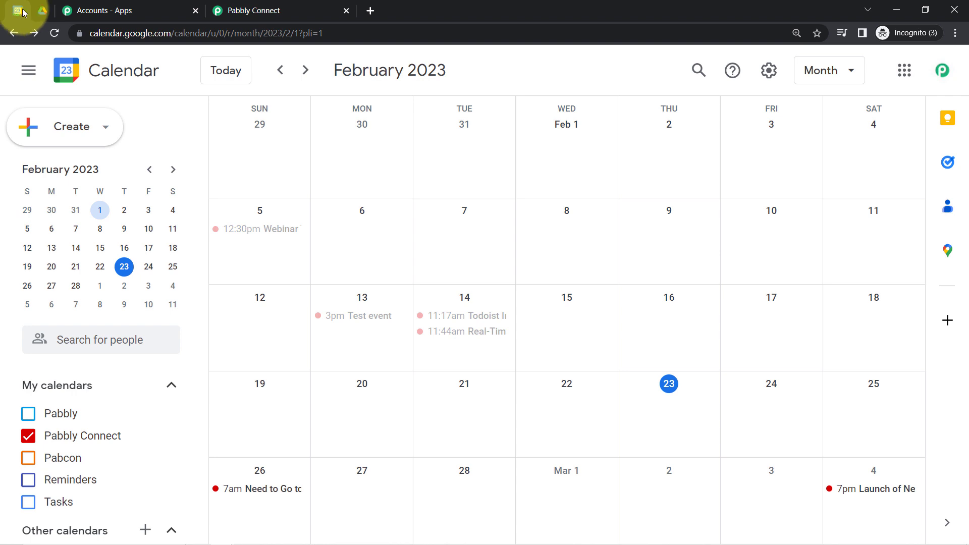
left_click(42, 11)
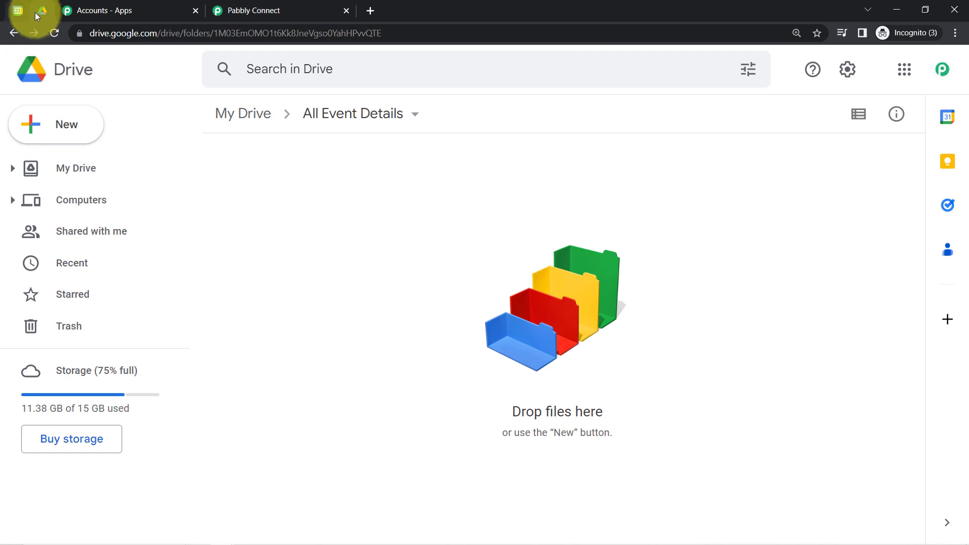
left_click(258, 14)
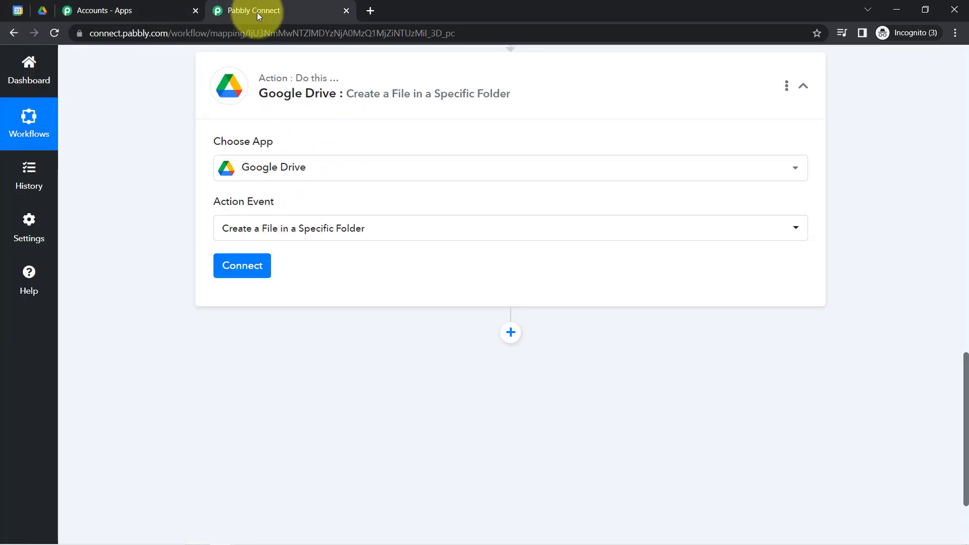
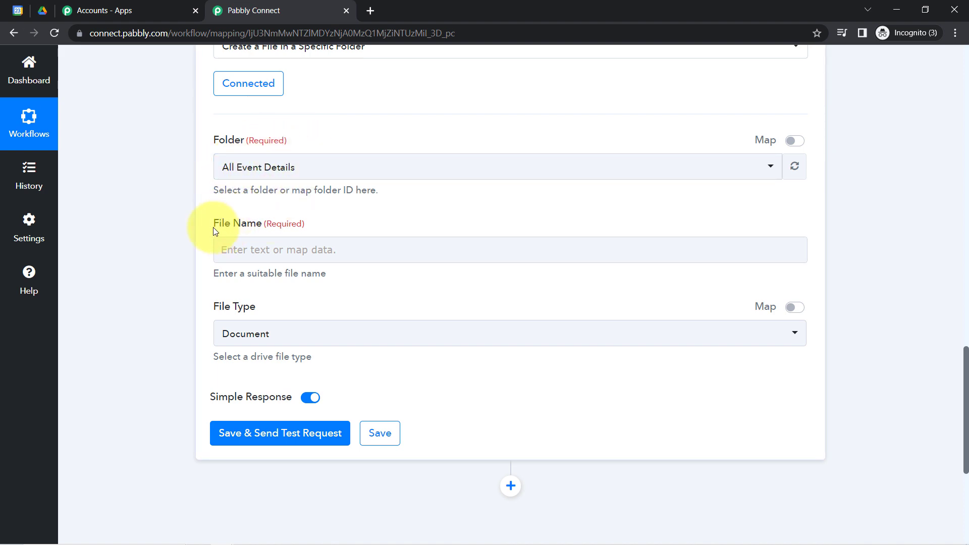
Map the Google Drive action's file name to the Summary value from the Google Calendar New Event step
left_click_drag(215, 231, 251, 232)
left_click(252, 245)
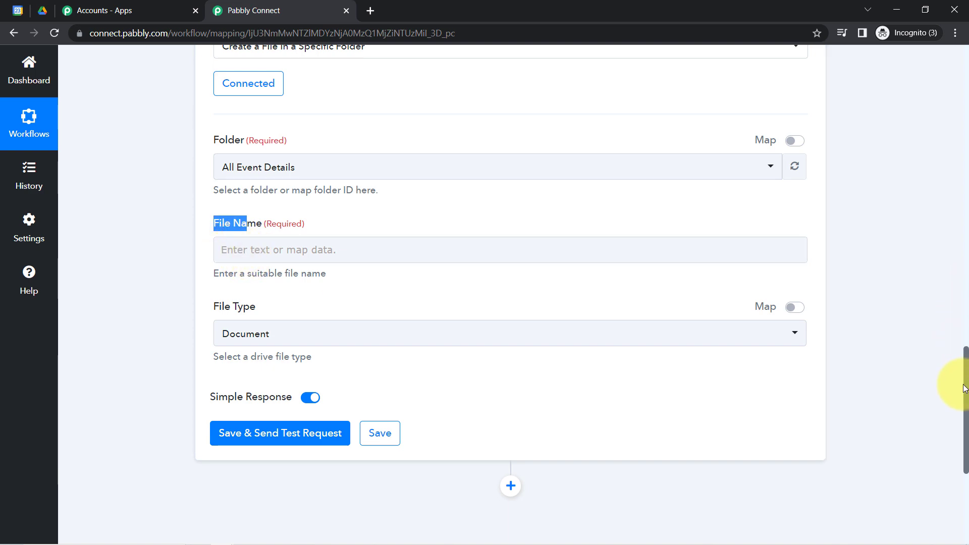
left_click_drag(967, 394, 964, 265)
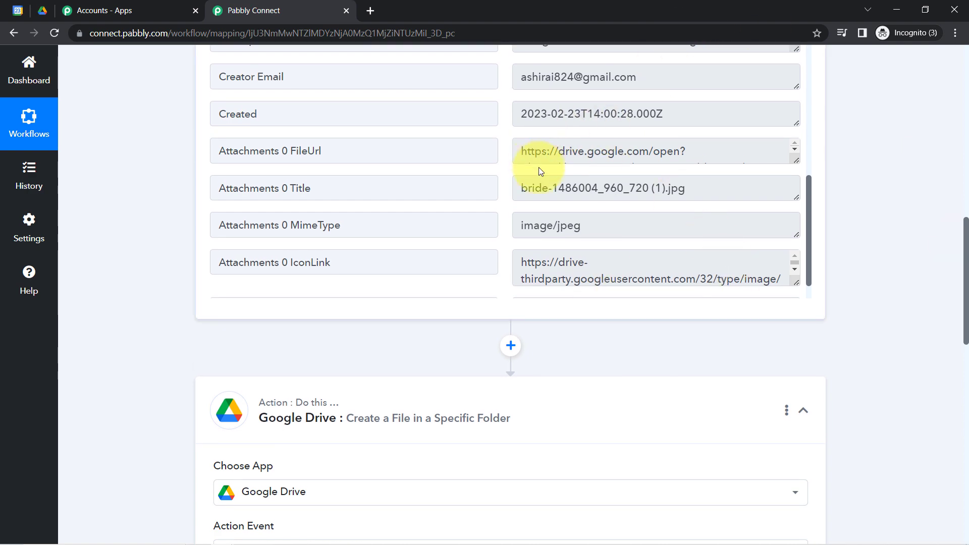
left_click_drag(965, 263, 966, 408)
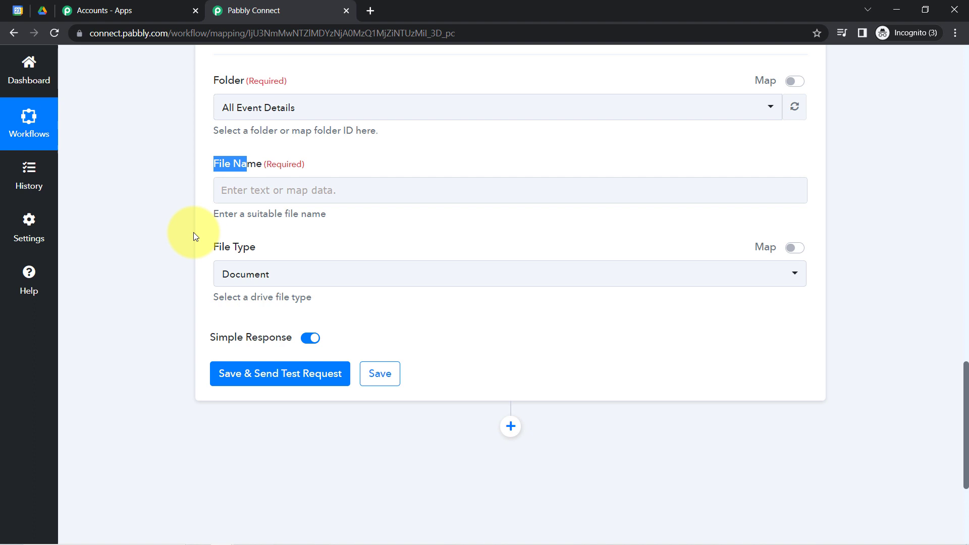
left_click(240, 191)
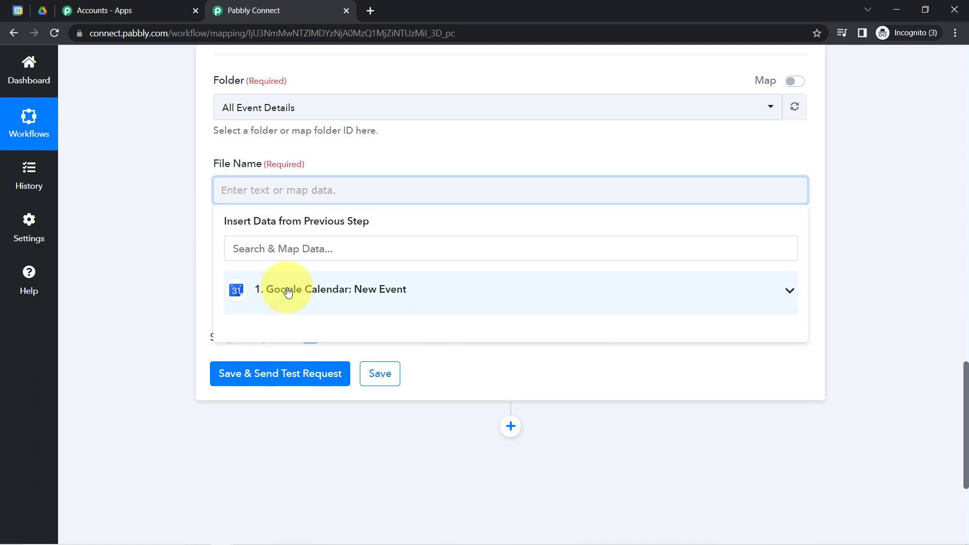
left_click(288, 293)
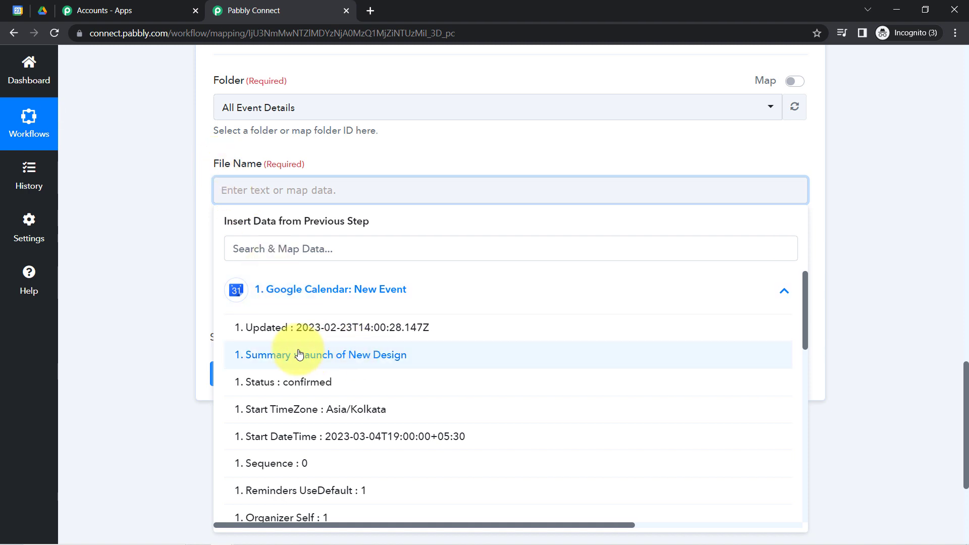
left_click(336, 362)
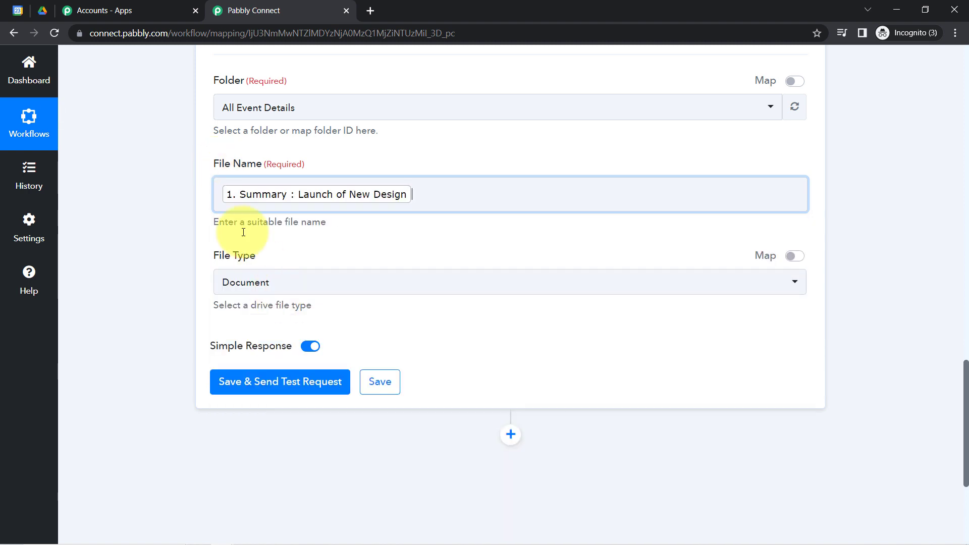
left_click(136, 208)
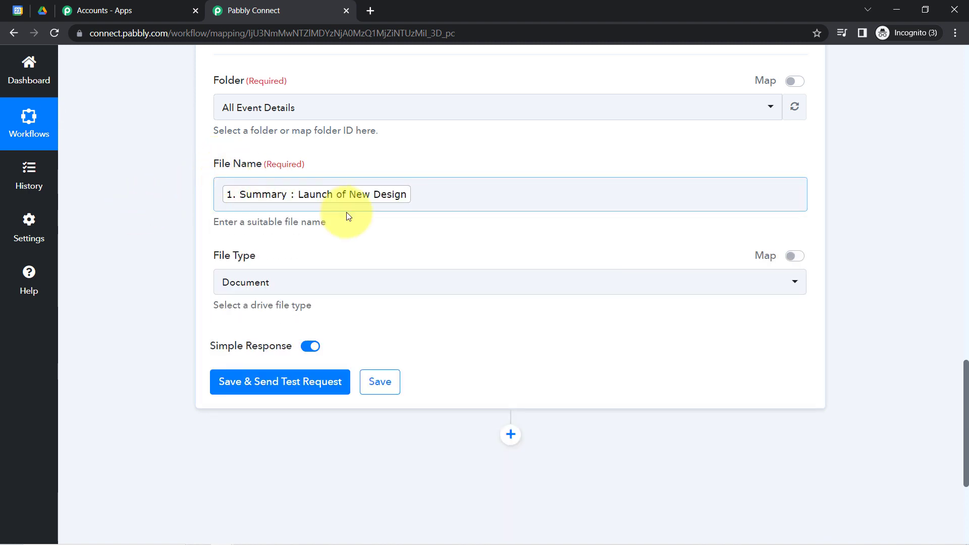
left_click_drag(231, 163, 273, 164)
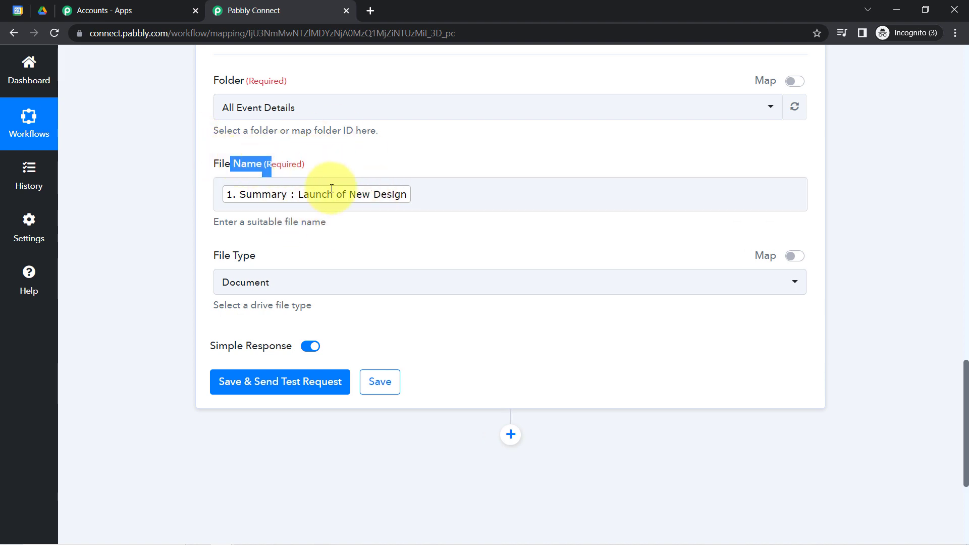
left_click(167, 213)
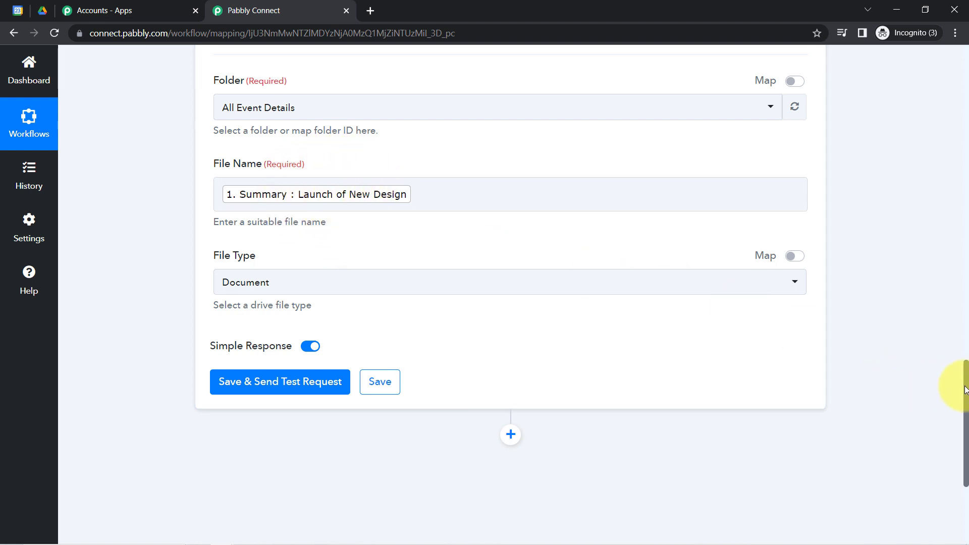
Keep Document as the file type and save the Google Drive action with a test request
left_click_drag(964, 391, 965, 420)
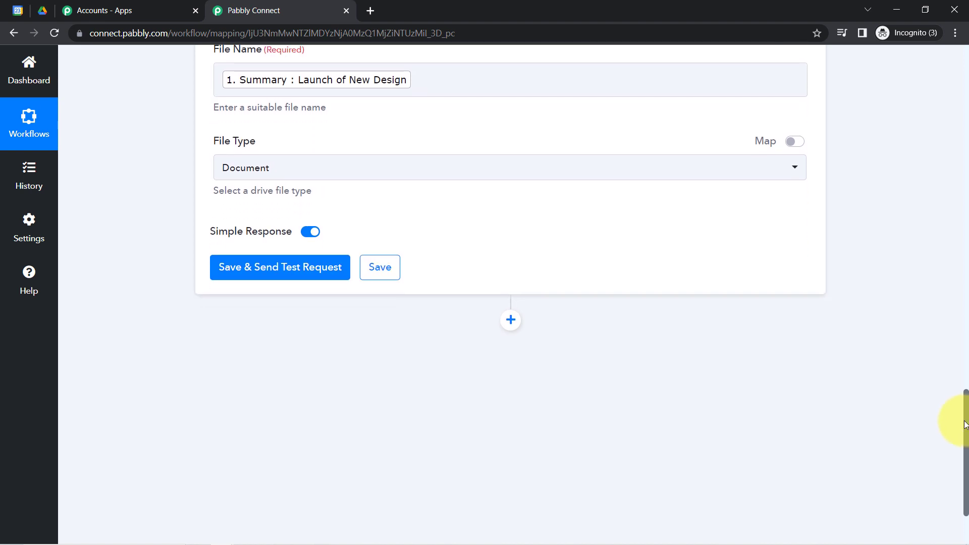
left_click(254, 168)
left_click(165, 225)
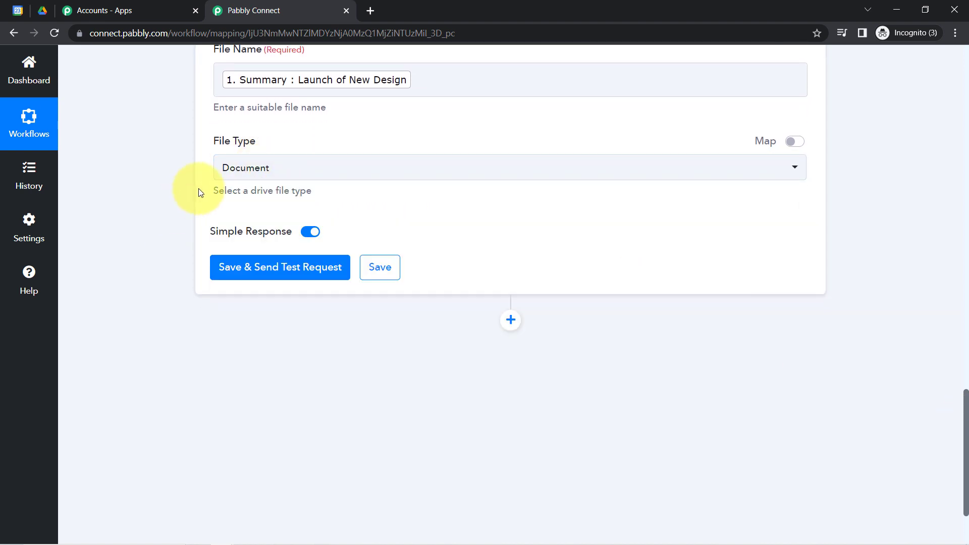
left_click(256, 273)
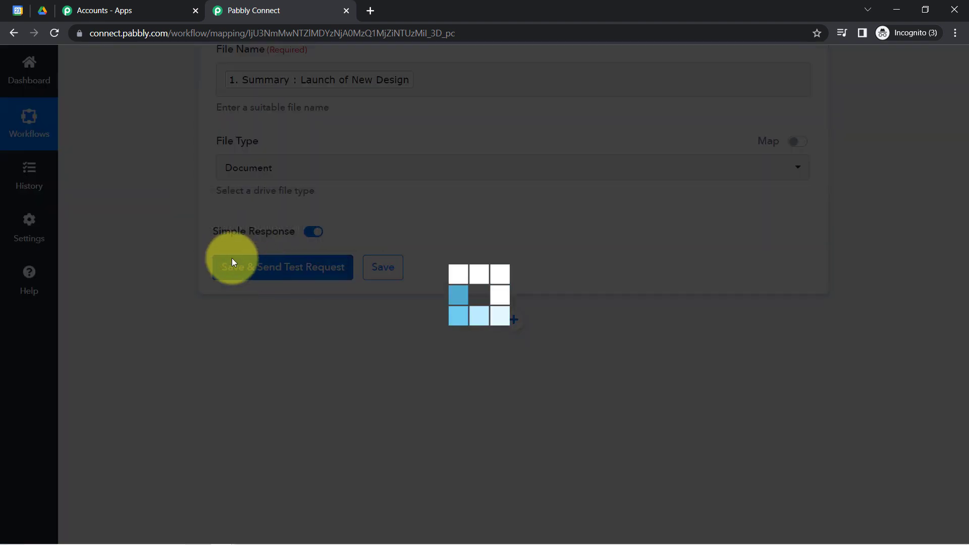
Check the action's response in Pabbly Connect and look for the new file in Google Drive's All Event Details folder
left_click(44, 11)
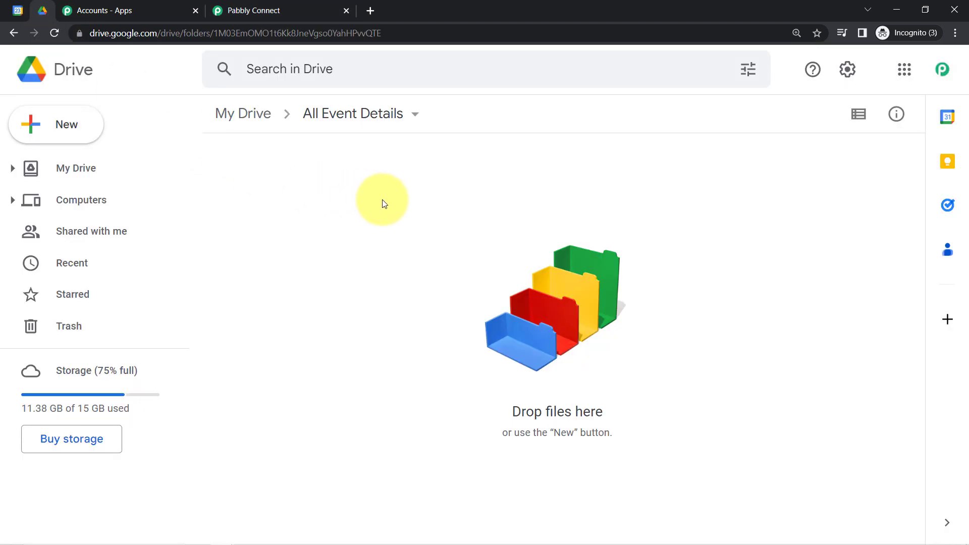
left_click(301, 9)
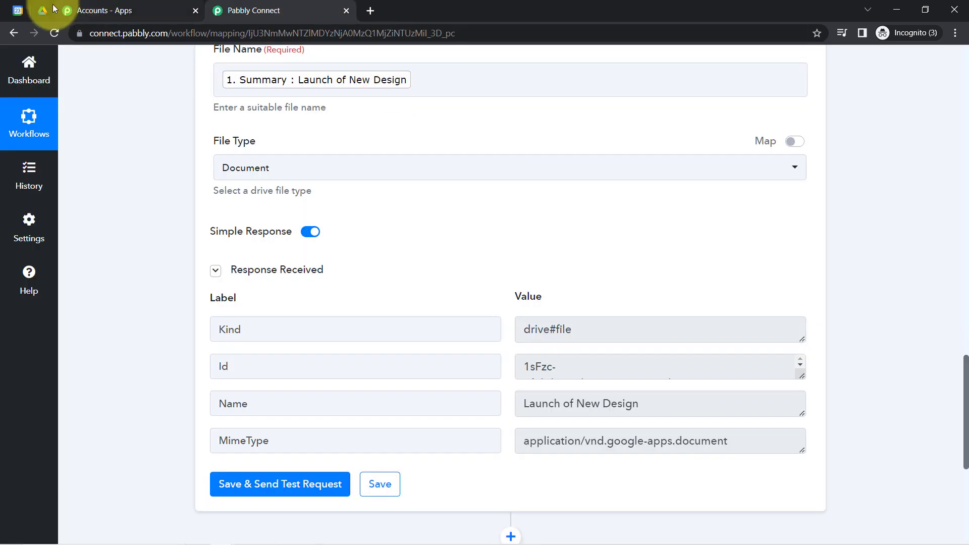
left_click(53, 17)
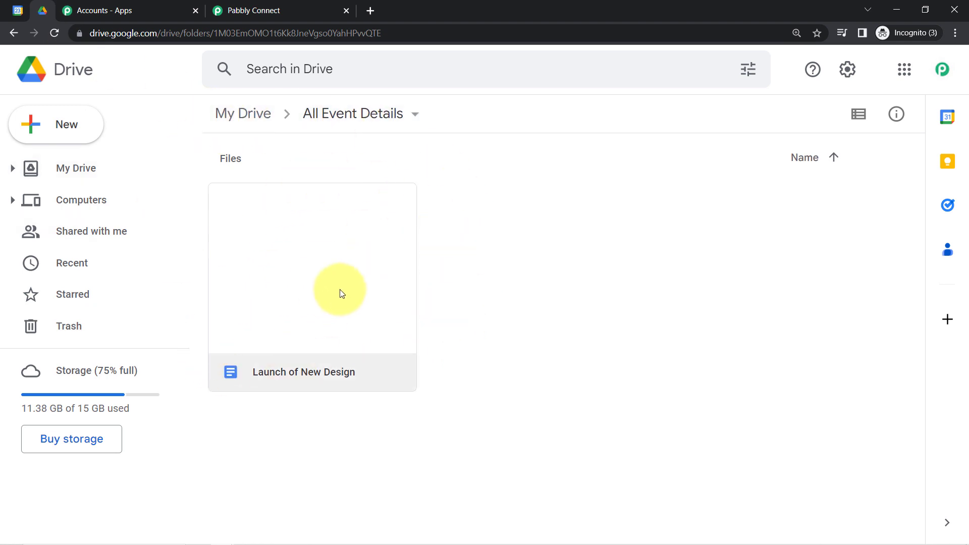
Open the Launch of New Design document from Google Drive, then return to the Pabbly Connect workflow and close the Accounts - Apps page
double_click(310, 289)
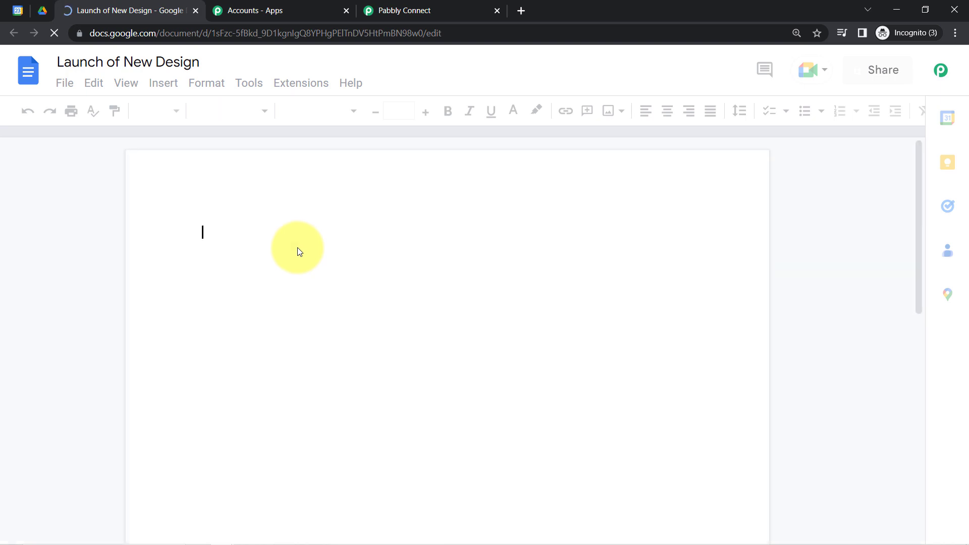
left_click(392, 11)
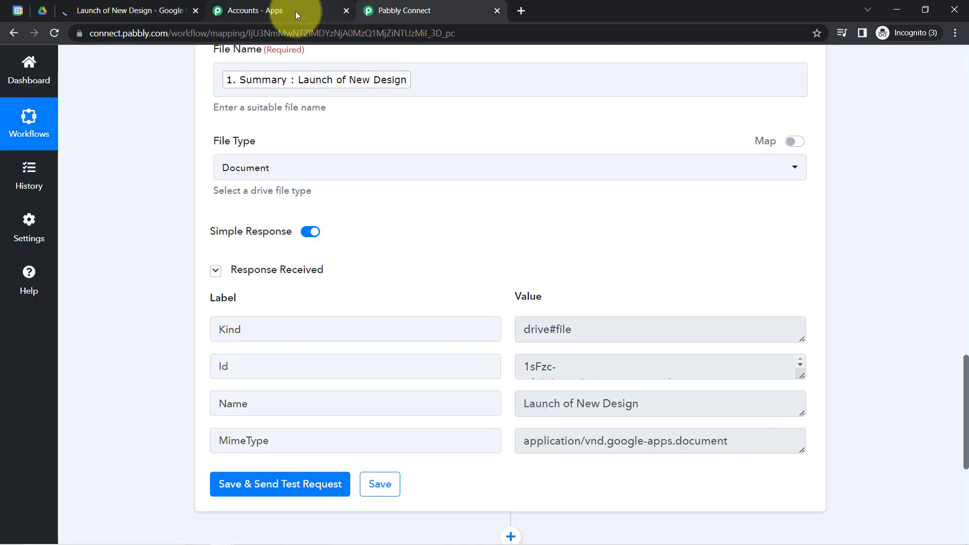
left_click(295, 11)
left_click(346, 10)
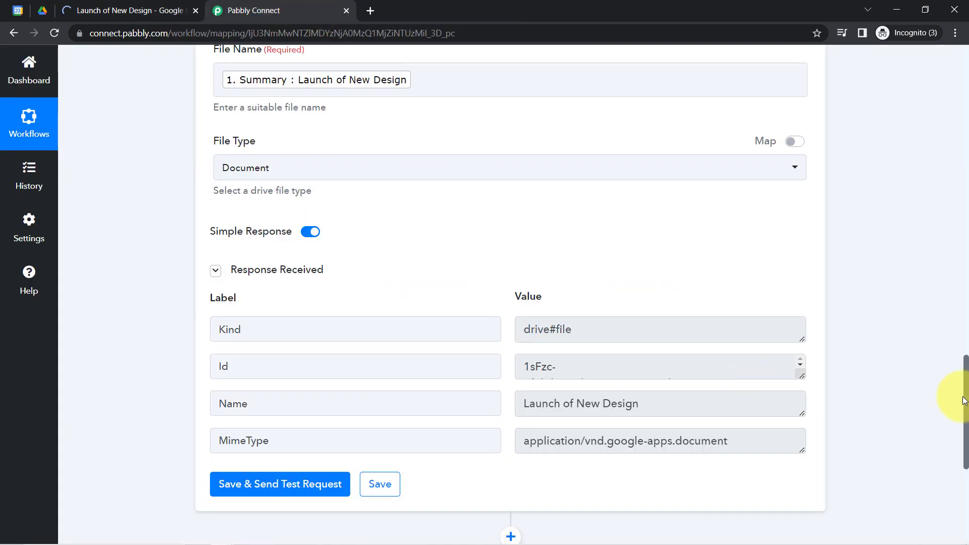
Add a Google Drive action after the file creation step, with Update Content in a File as its action event
left_click_drag(966, 384, 918, 448)
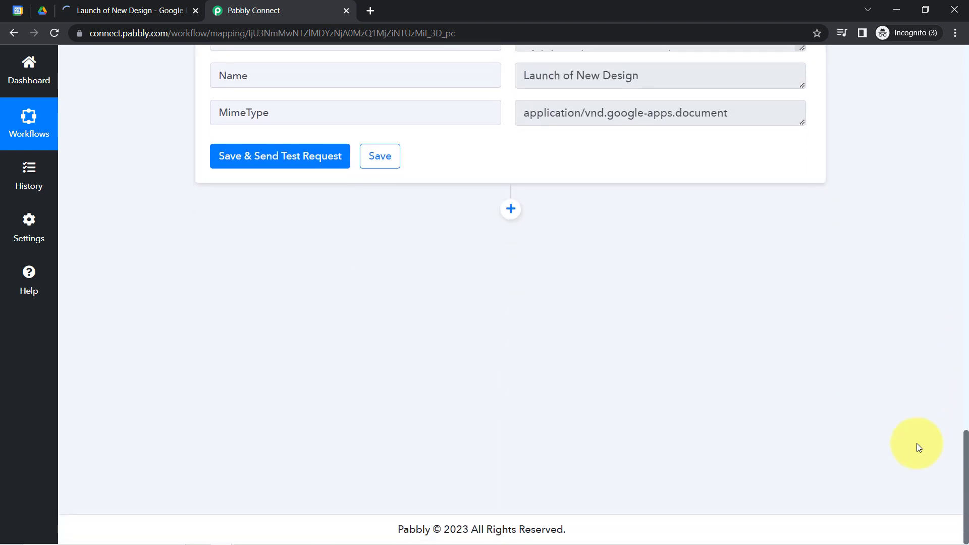
left_click(510, 211)
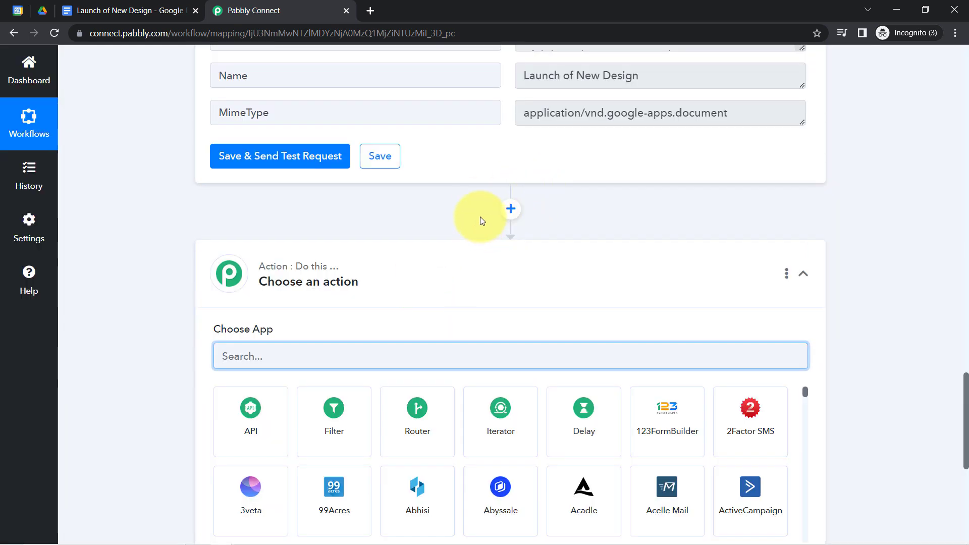
type("driv")
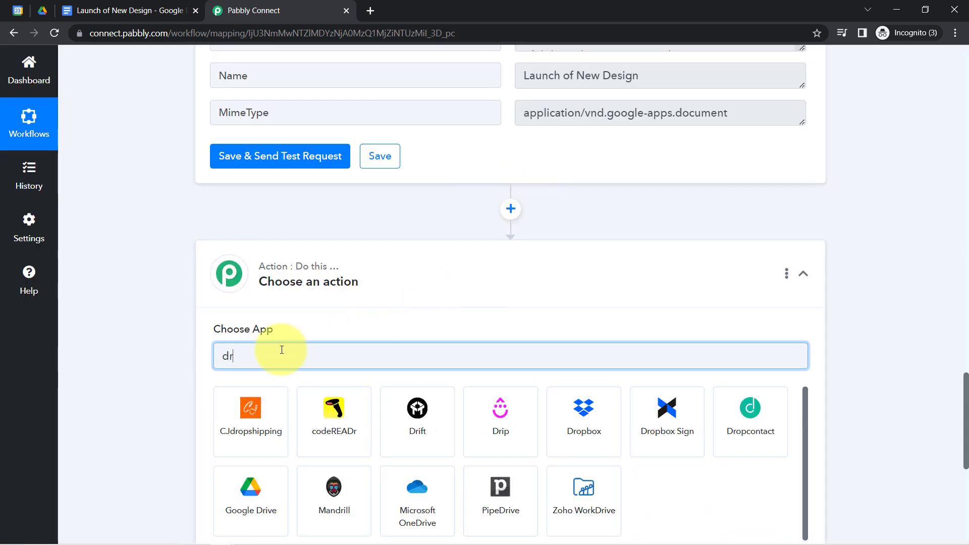
left_click(238, 449)
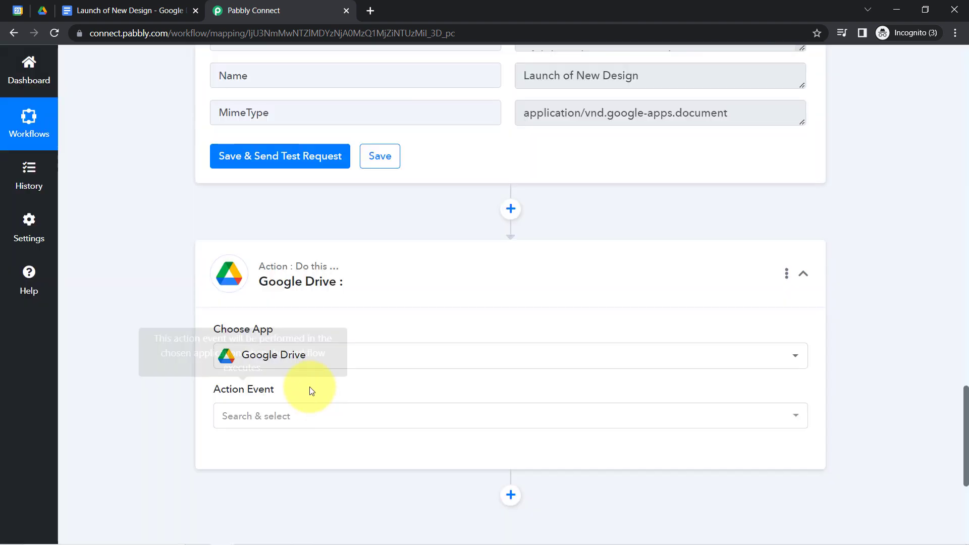
left_click(255, 417)
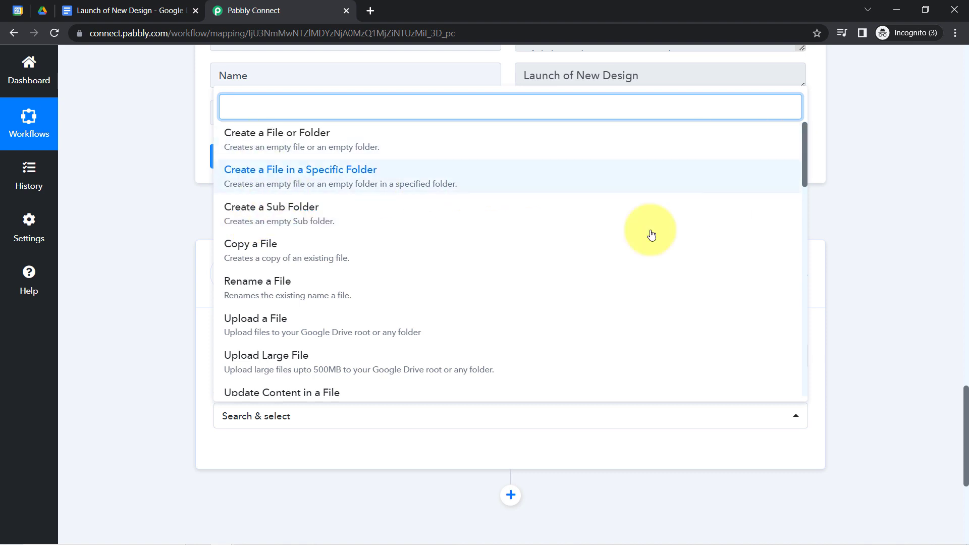
left_click(299, 394)
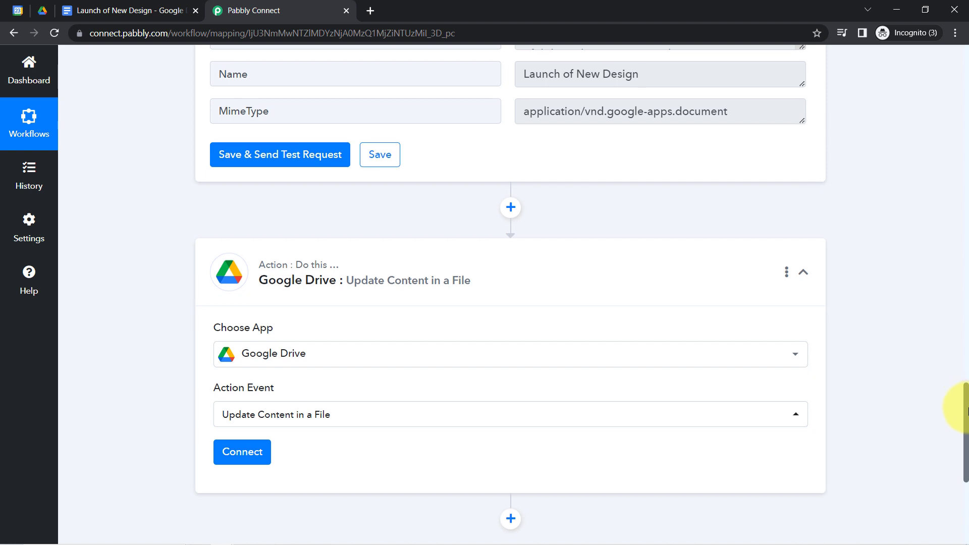
Connect the Update Content in a File action through the existing Google Drive #2 connection
left_click_drag(967, 402, 967, 443)
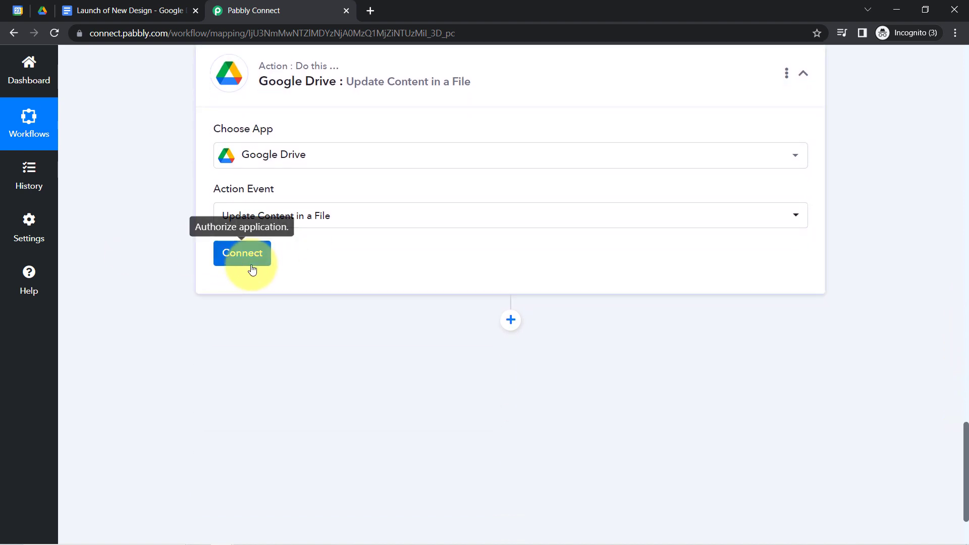
left_click(230, 258)
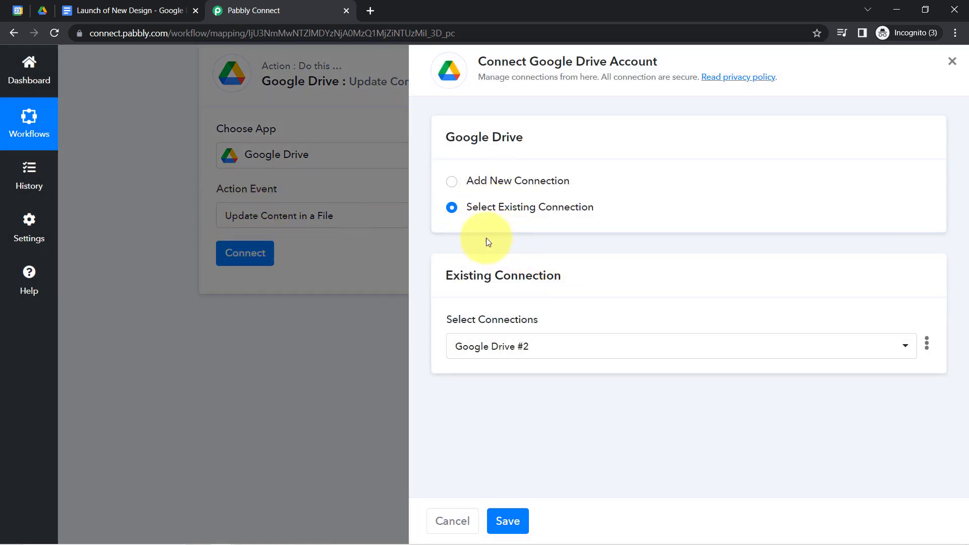
left_click(512, 521)
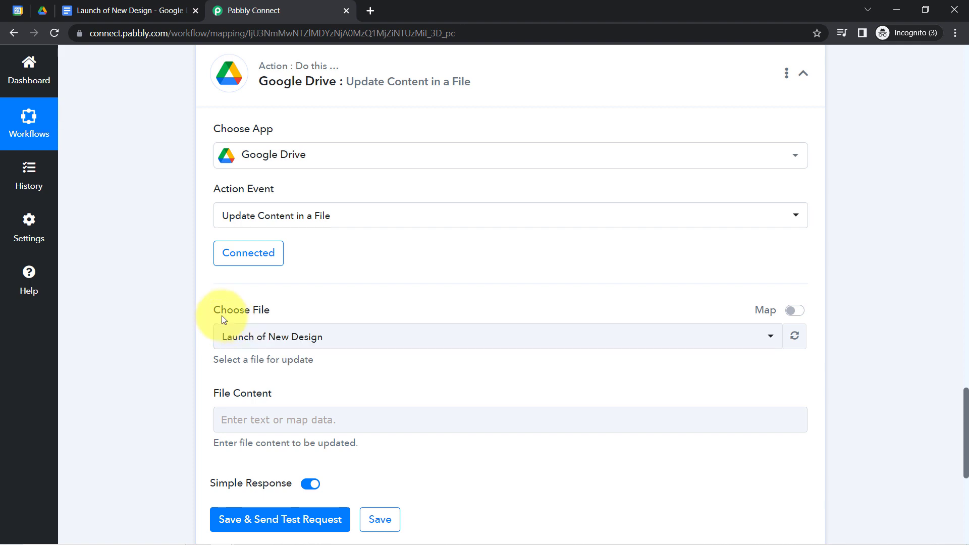
Check the list of selectable files, enable mapping for Choose File and clear its preset file ID
left_click_drag(242, 315, 273, 316)
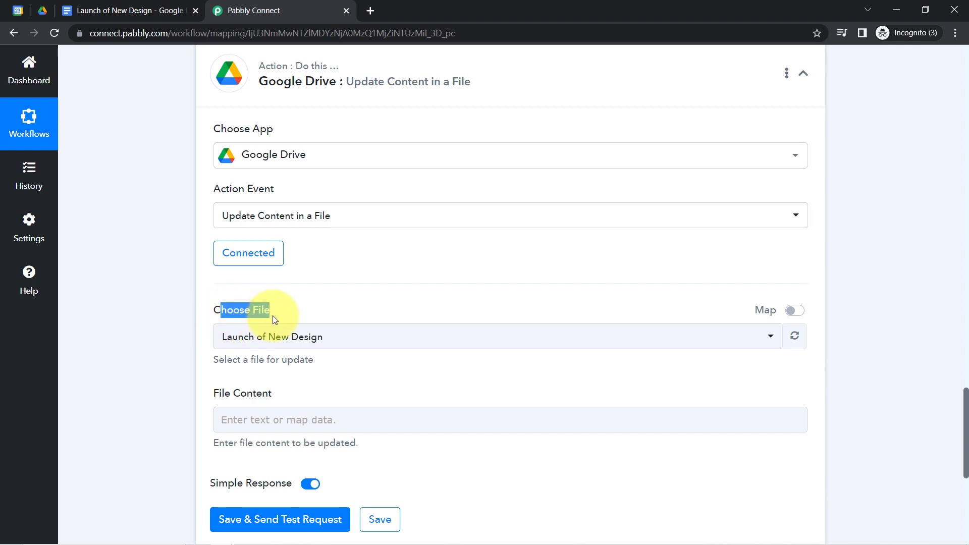
left_click(285, 346)
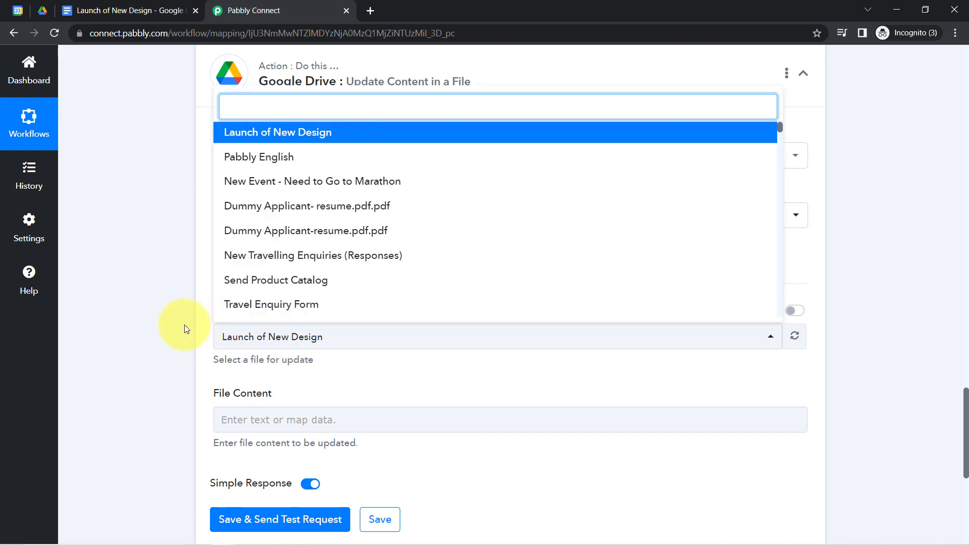
left_click(175, 340)
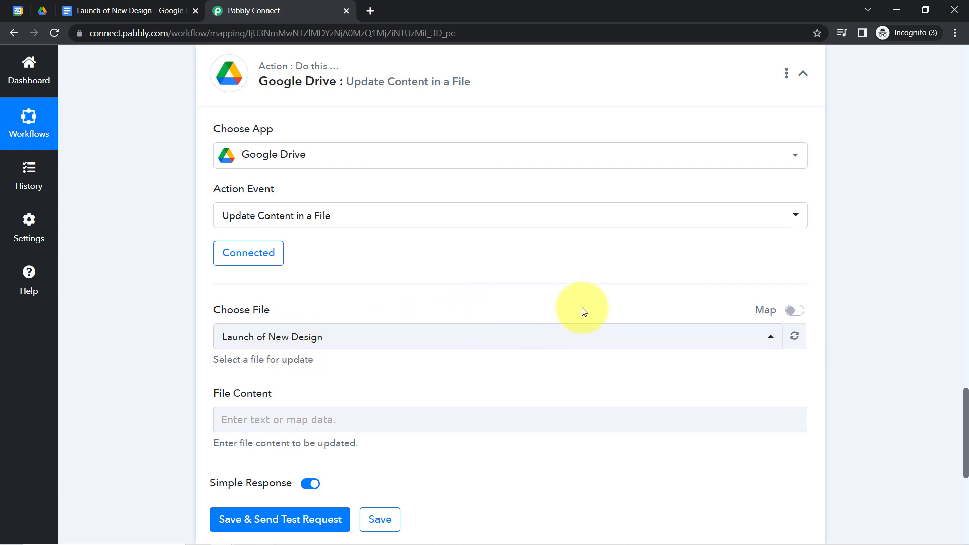
left_click(793, 311)
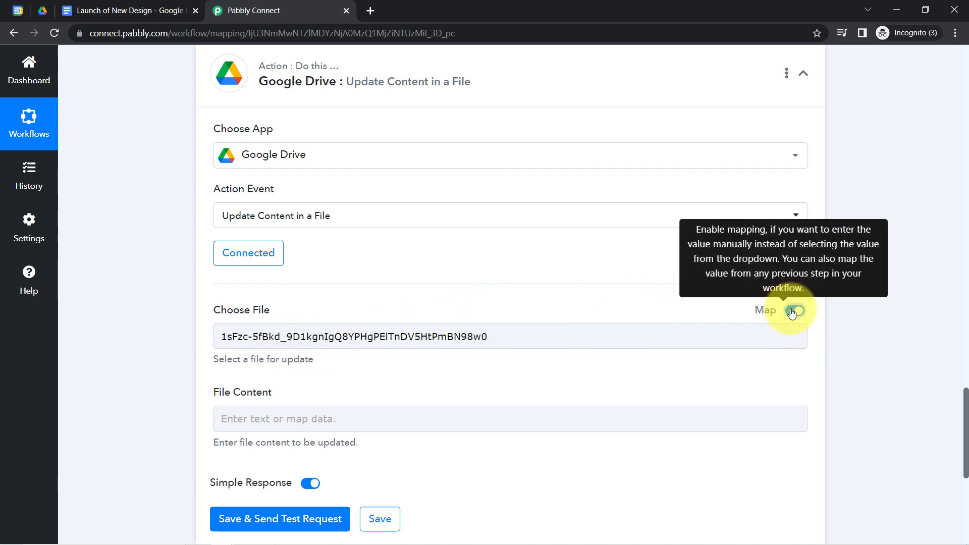
left_click(411, 337)
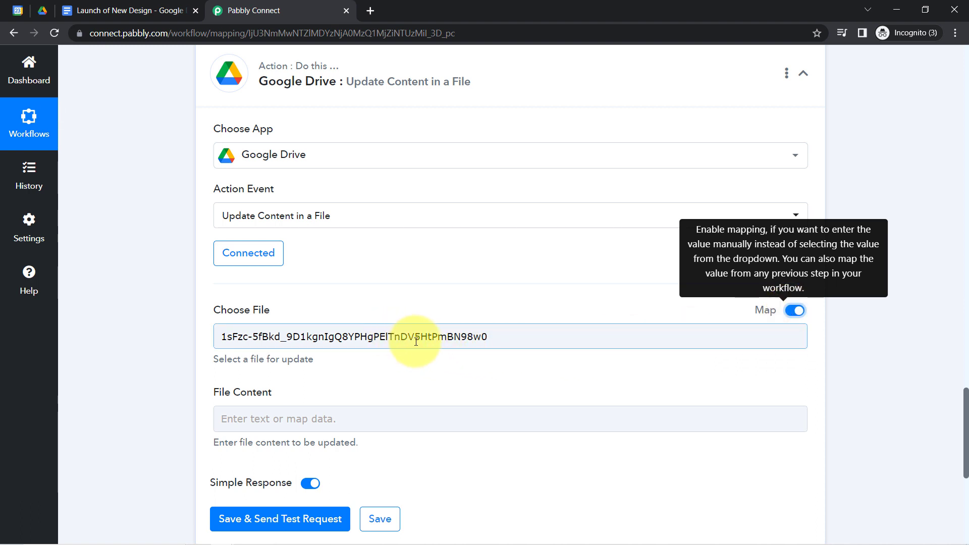
double_click(416, 342)
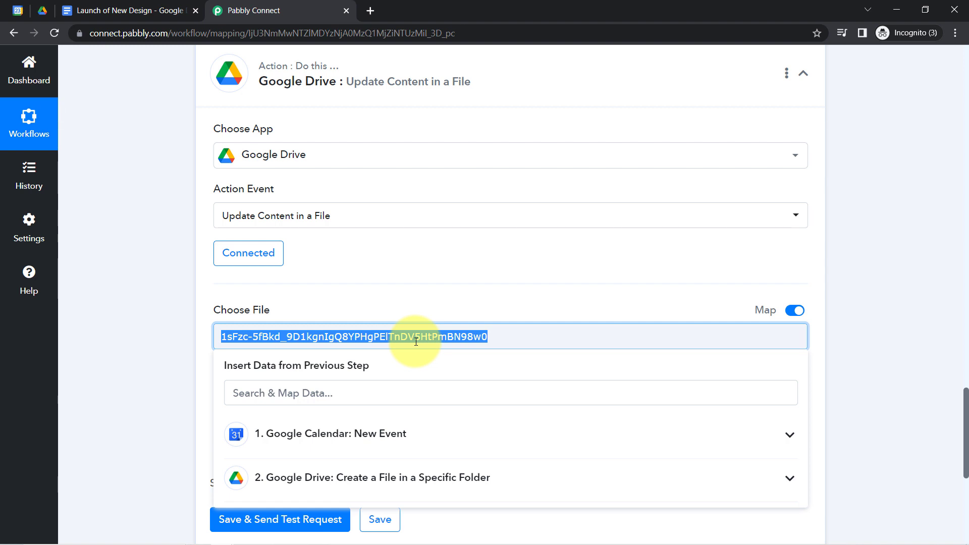
key("BackSpace")
left_click(348, 338)
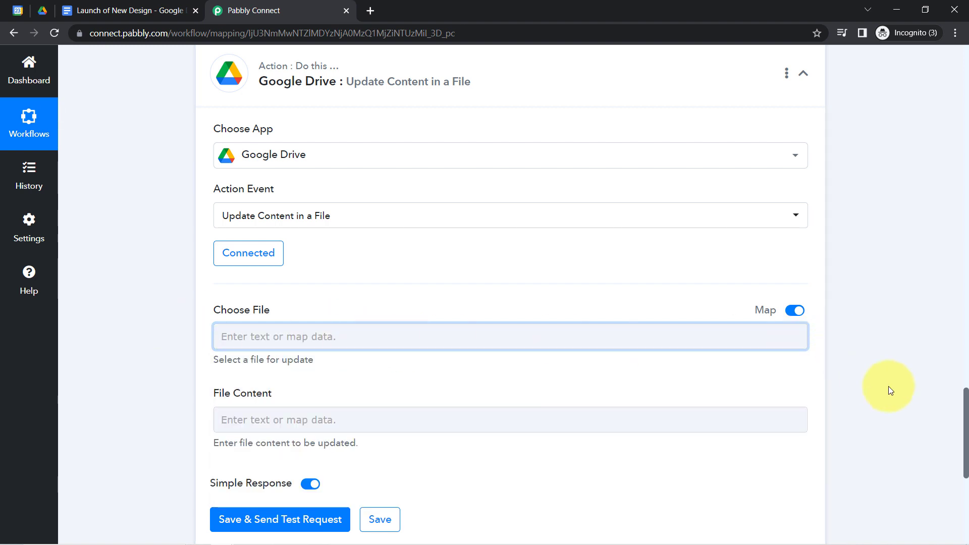
Check the empty Launch of New Design document, and map Choose File to the Id from the Create a File in a Specific Folder step
left_click_drag(967, 411, 962, 439)
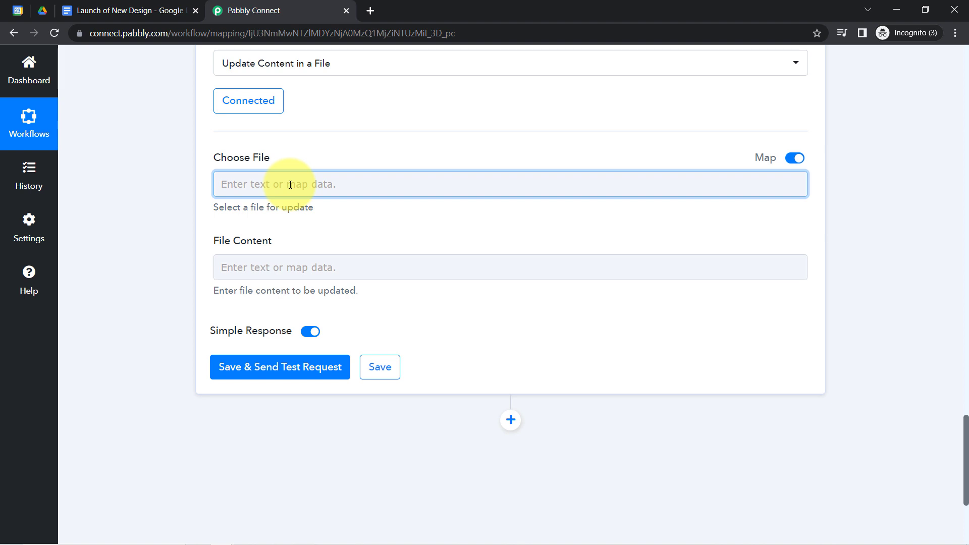
left_click(88, 10)
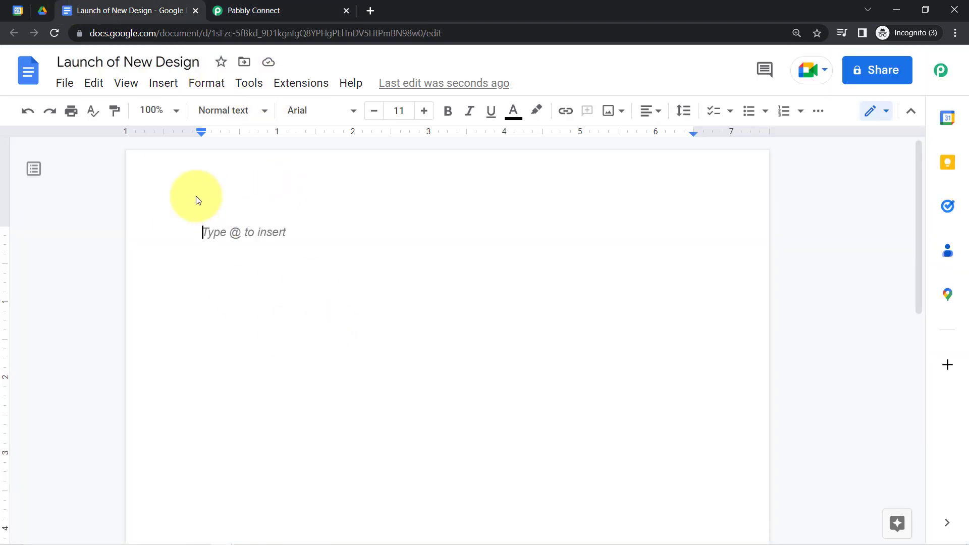
left_click(248, 10)
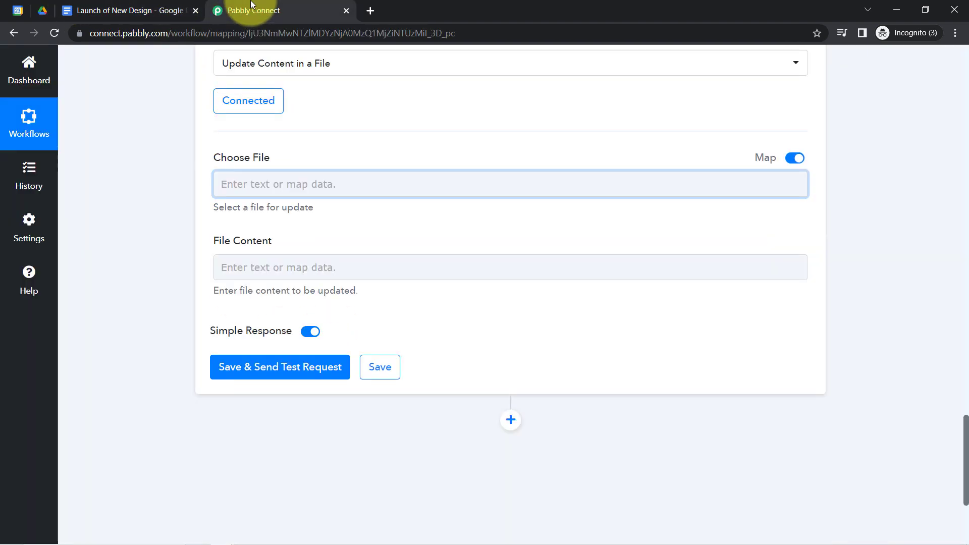
left_click(259, 180)
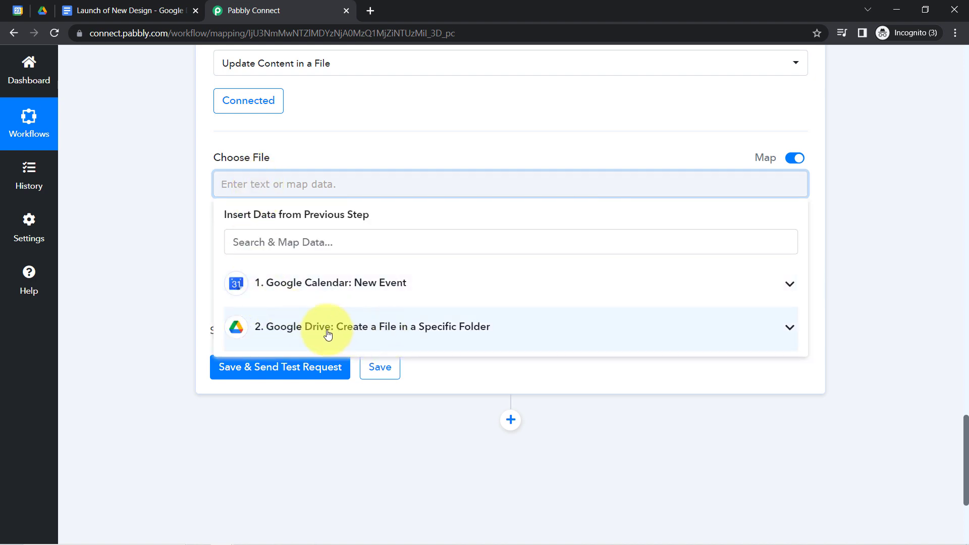
left_click(387, 331)
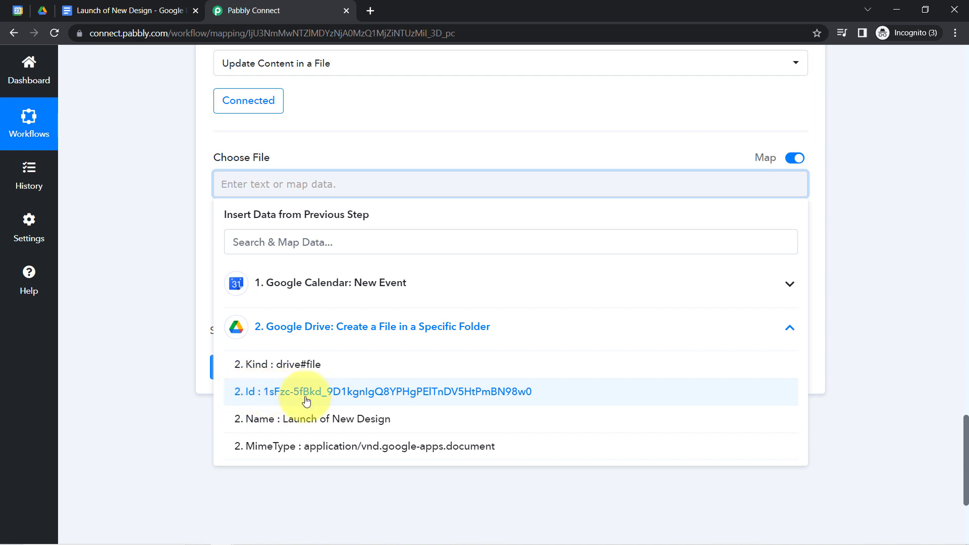
left_click(365, 392)
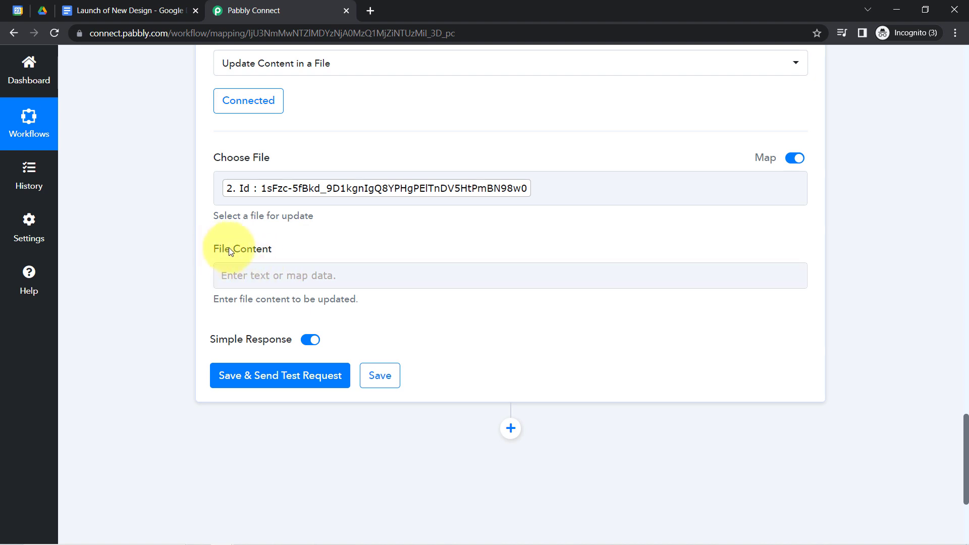
Start the file content with "Summary -" followed by the mapped Summary value from the Google Calendar New Event step
left_click_drag(220, 249, 261, 256)
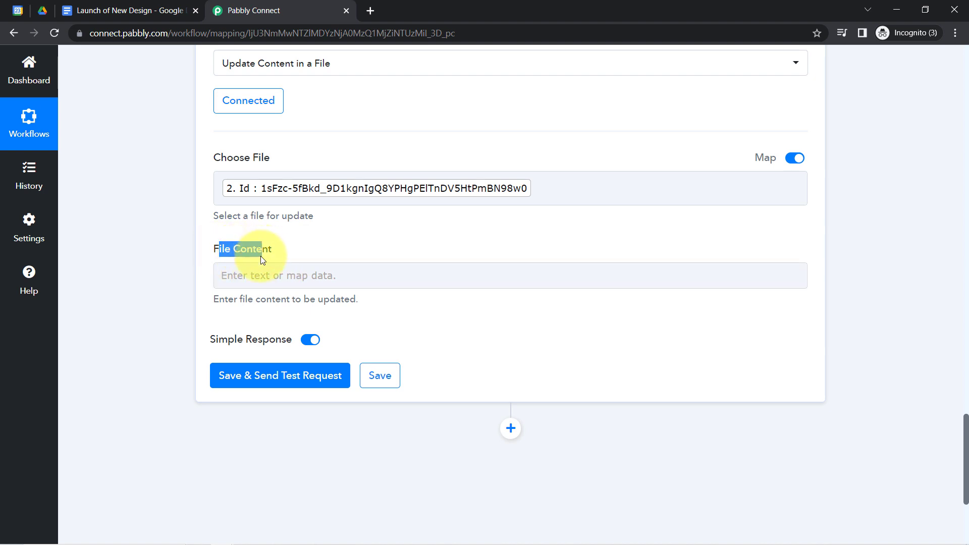
left_click(263, 279)
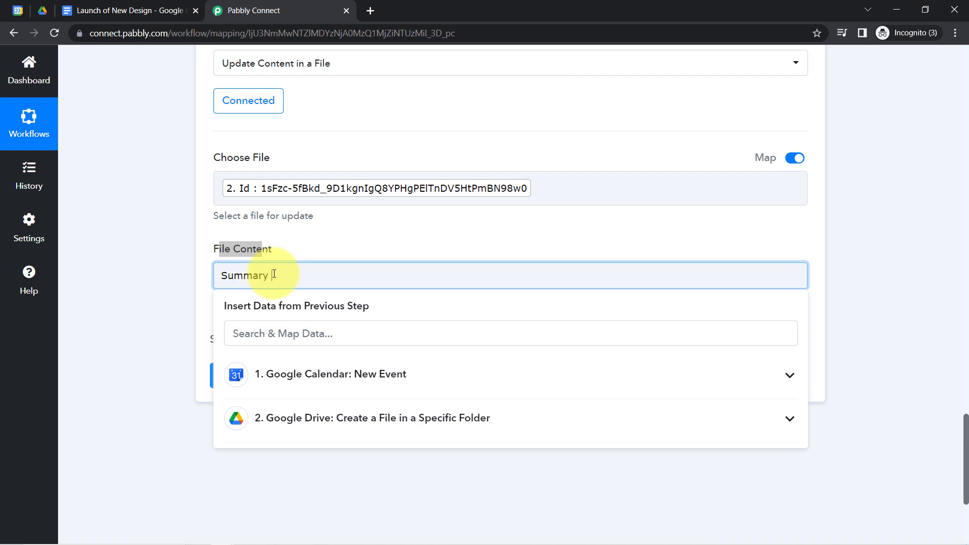
type("Summary -")
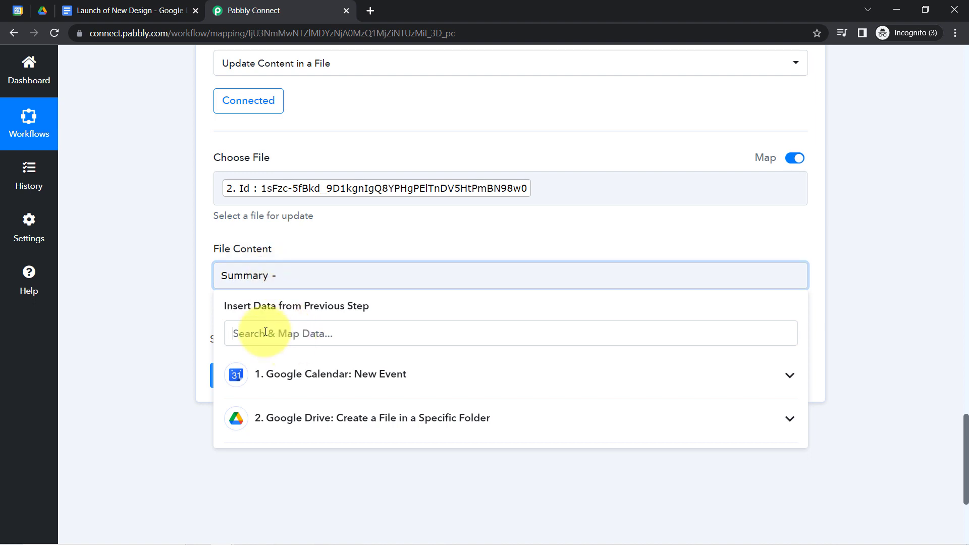
left_click(268, 332)
type("summ")
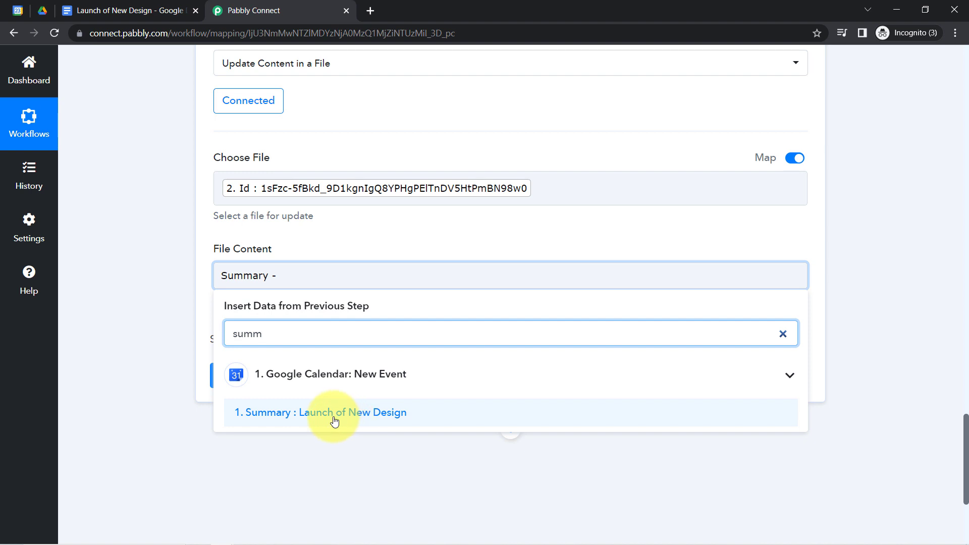
left_click(335, 421)
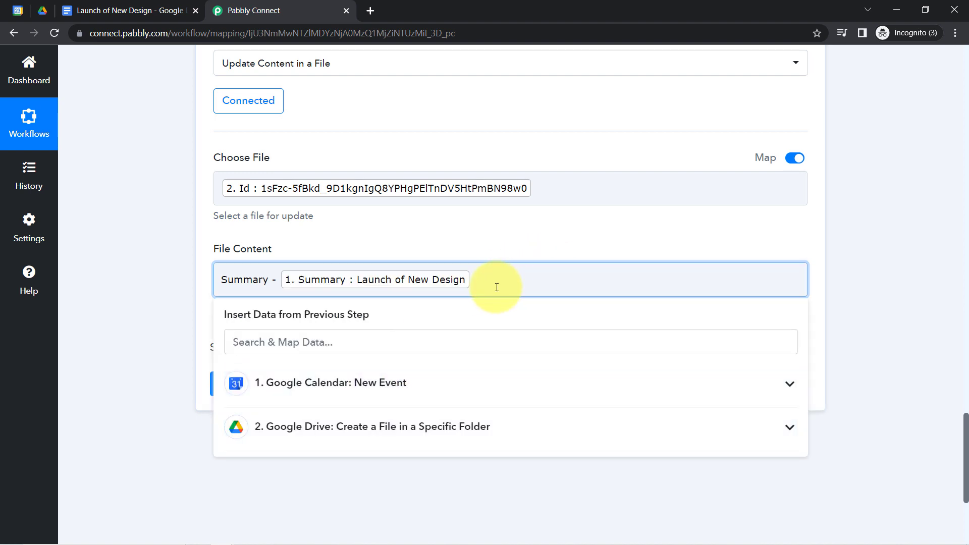
Add a "Start Date & Time of Event -" line to the file content, followed by the mapped Start DateTime from the Google Calendar New Event step
key("Return")
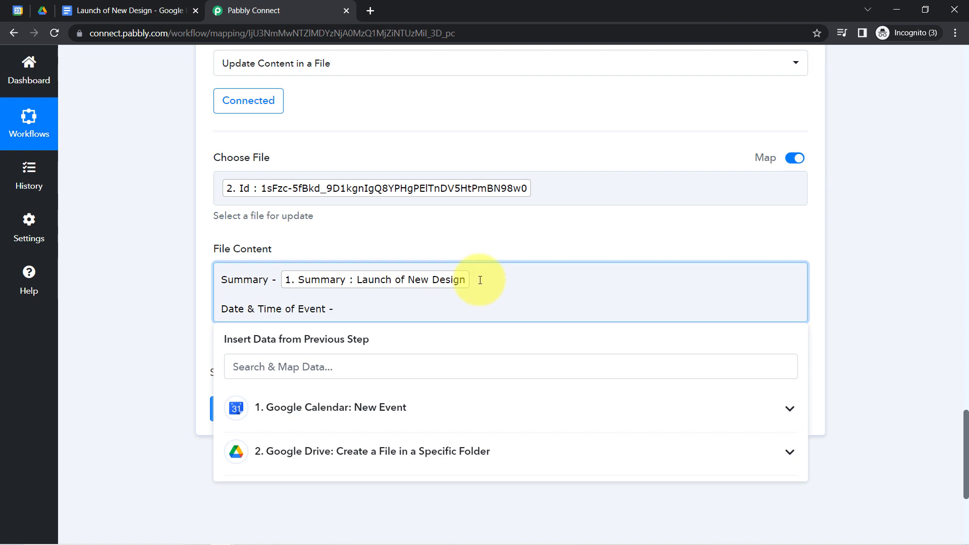
double_click(244, 281)
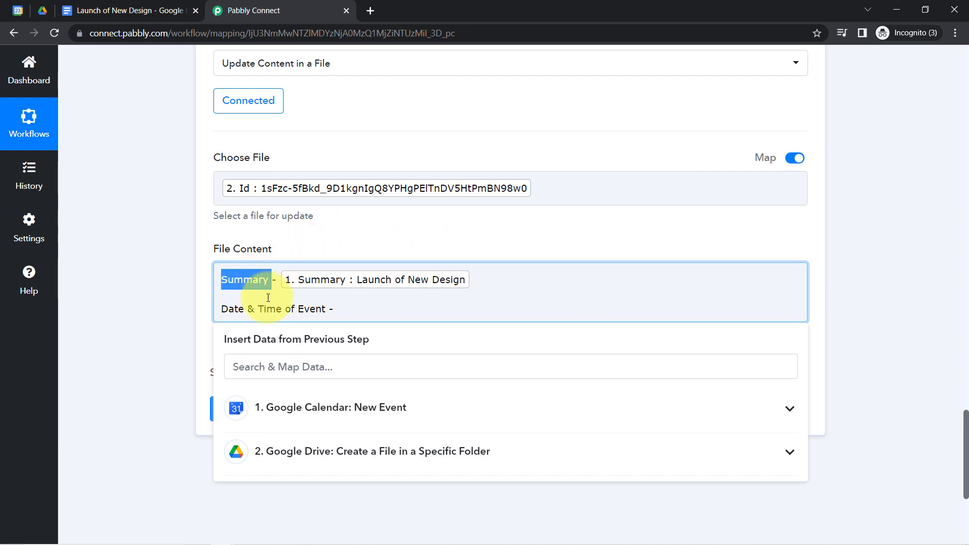
double_click(270, 309)
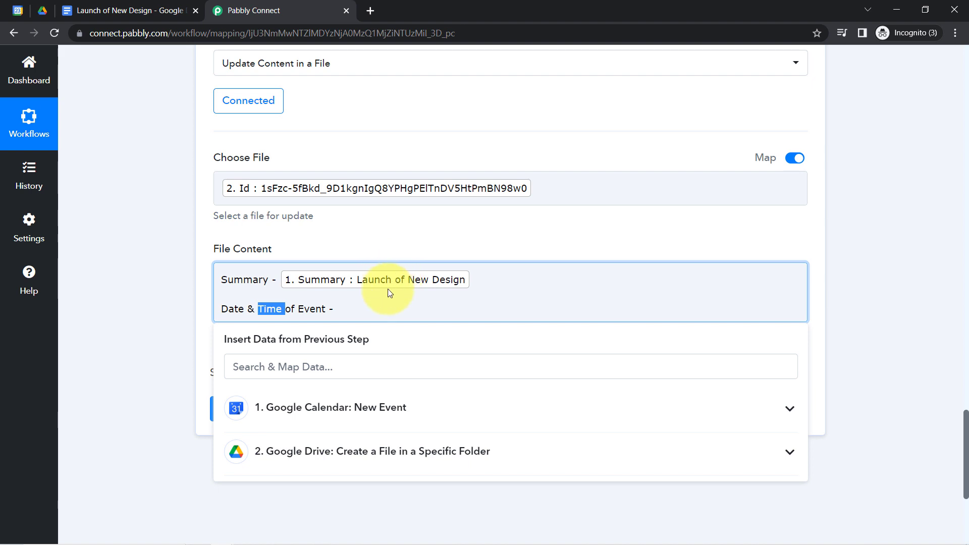
left_click(349, 310)
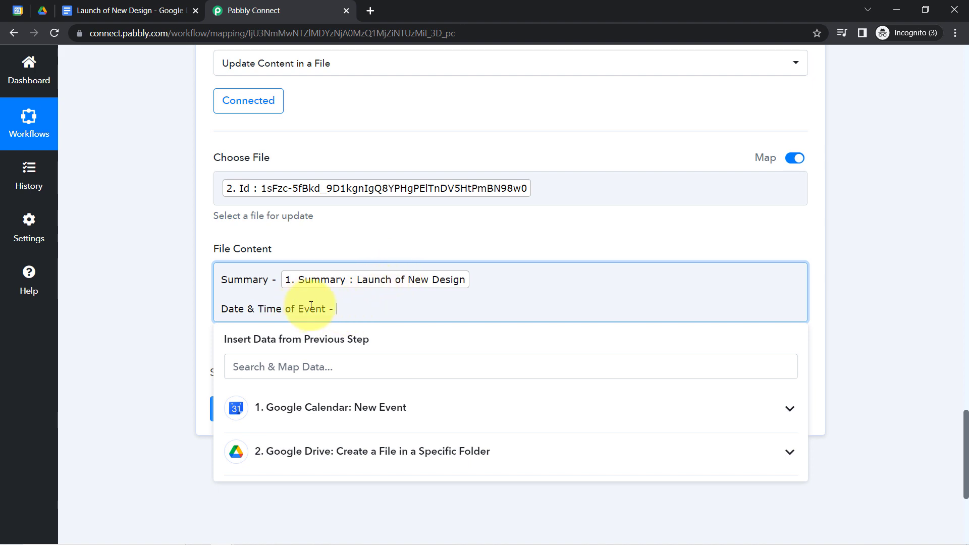
left_click(302, 376)
type("date")
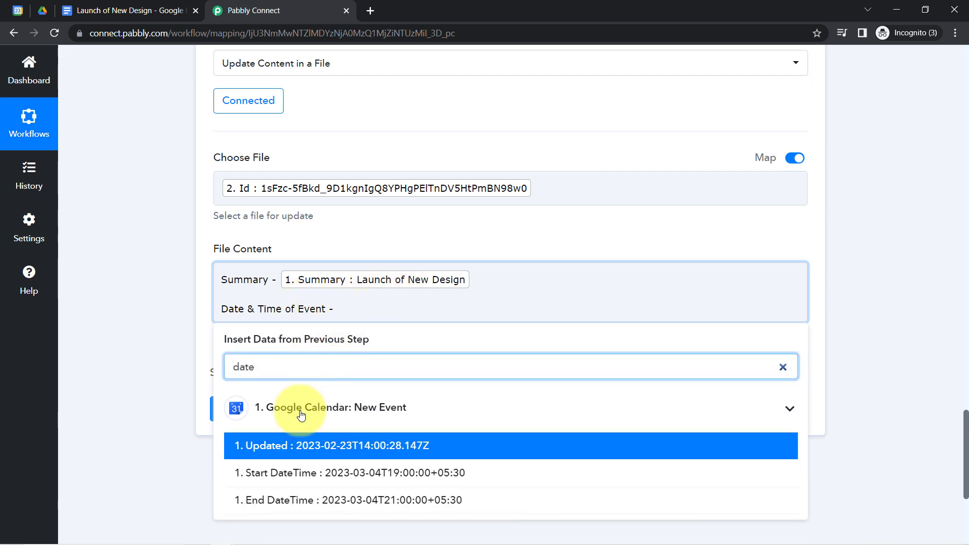
left_click(346, 473)
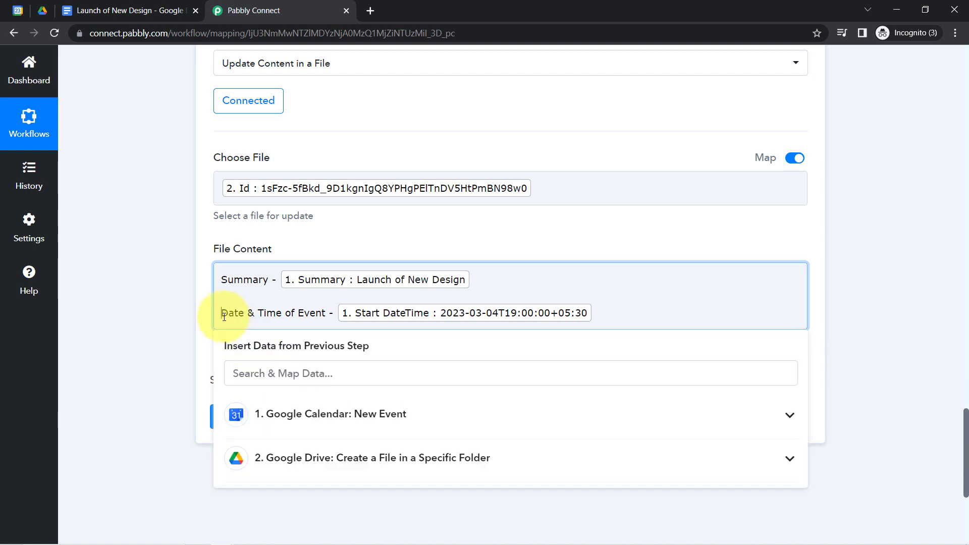
type("Start")
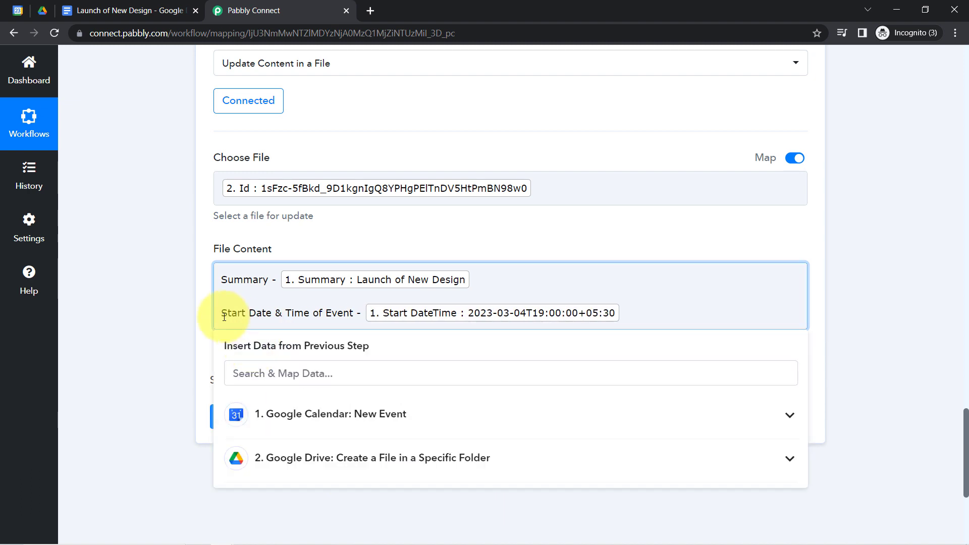
Add a "Location -" line to the file content, followed by the mapped Location value from the Google Calendar New Event step
key("Return")
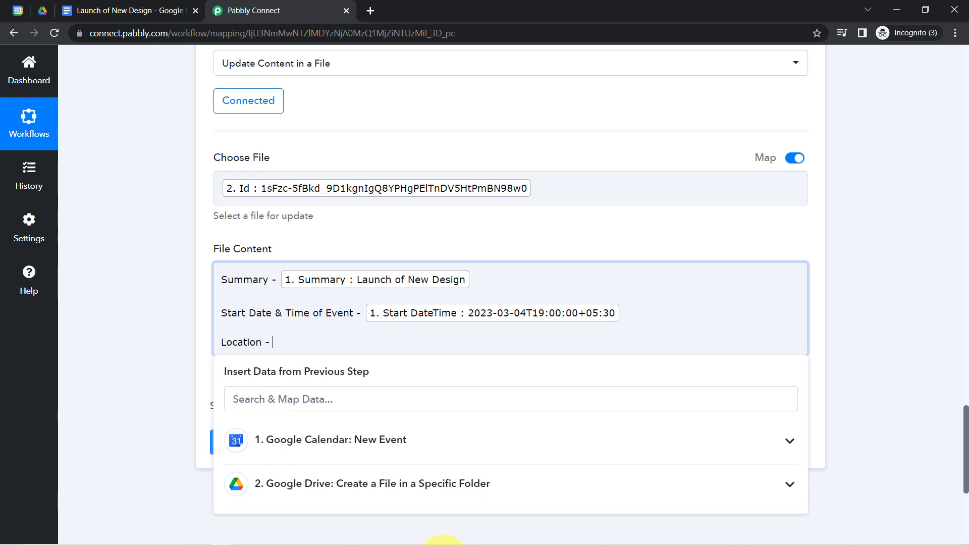
left_click(268, 407)
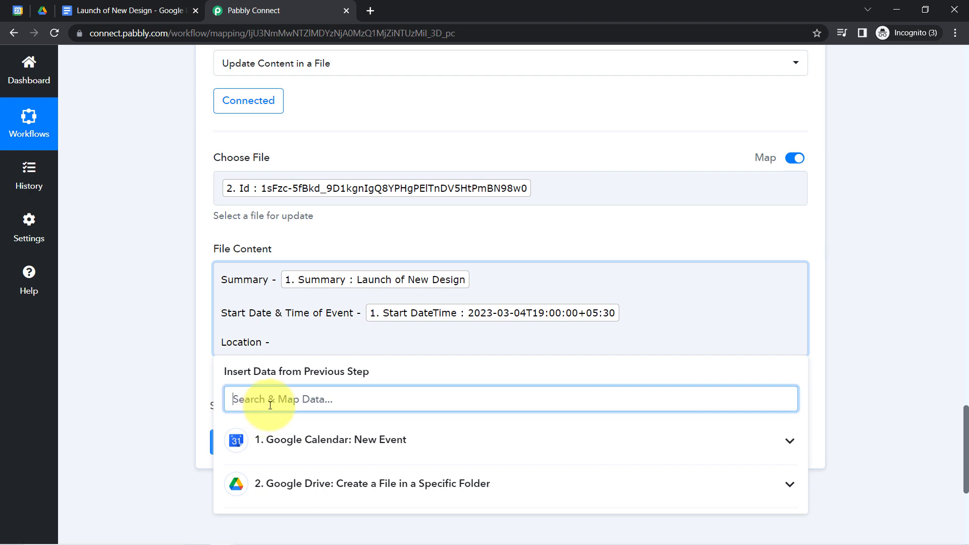
type("loca")
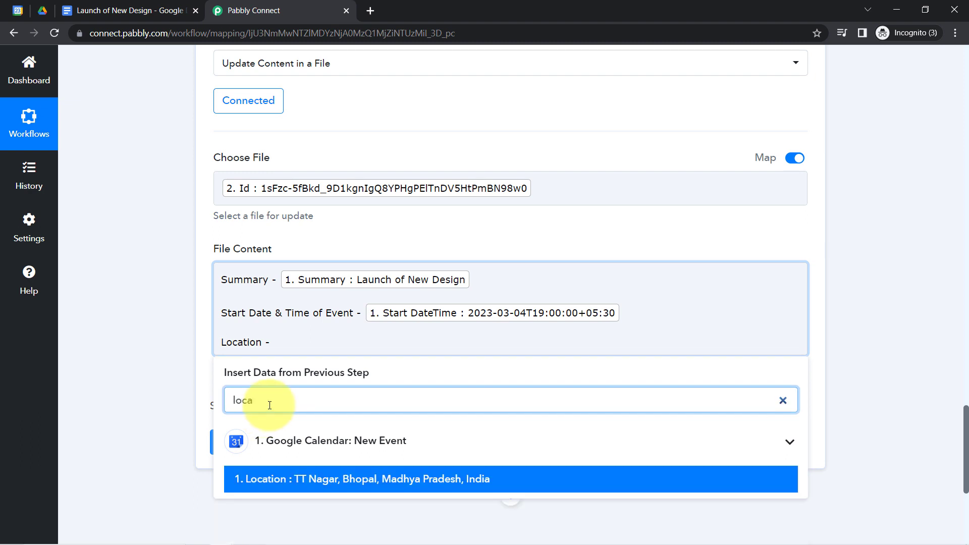
left_click(281, 479)
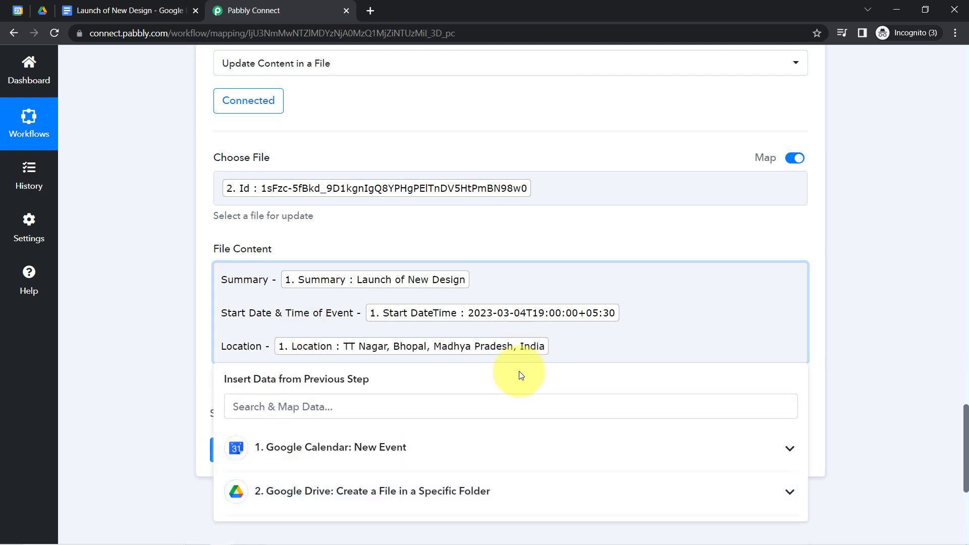
Add a "Description -" line to the file content, followed by the mapped Description value from the Google Calendar New Event step
left_click(567, 348)
key("Return")
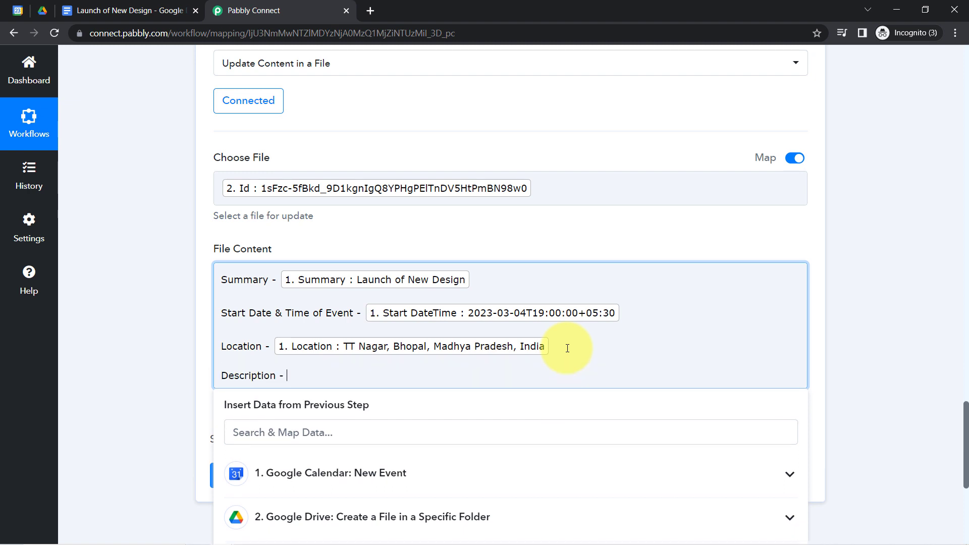
left_click(389, 428)
type("desc")
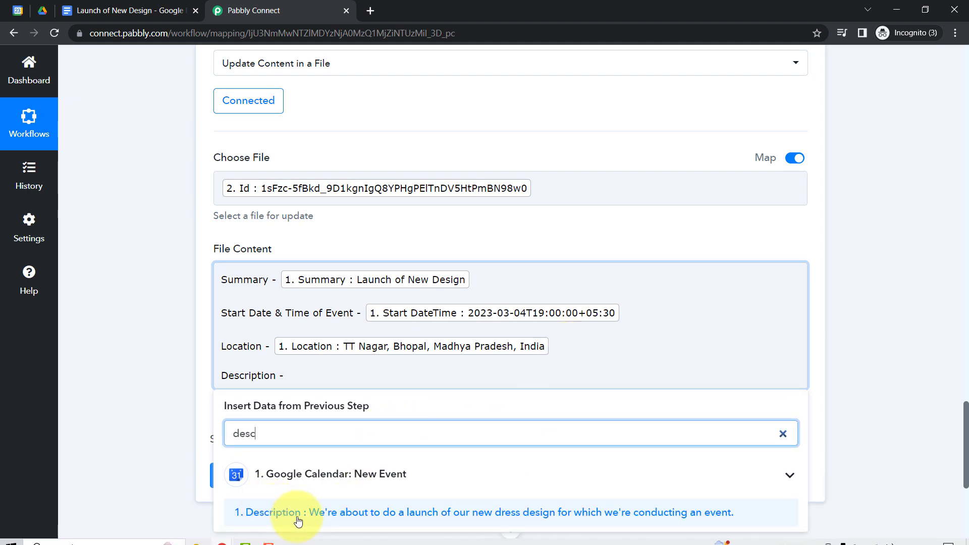
left_click(289, 515)
left_click(123, 394)
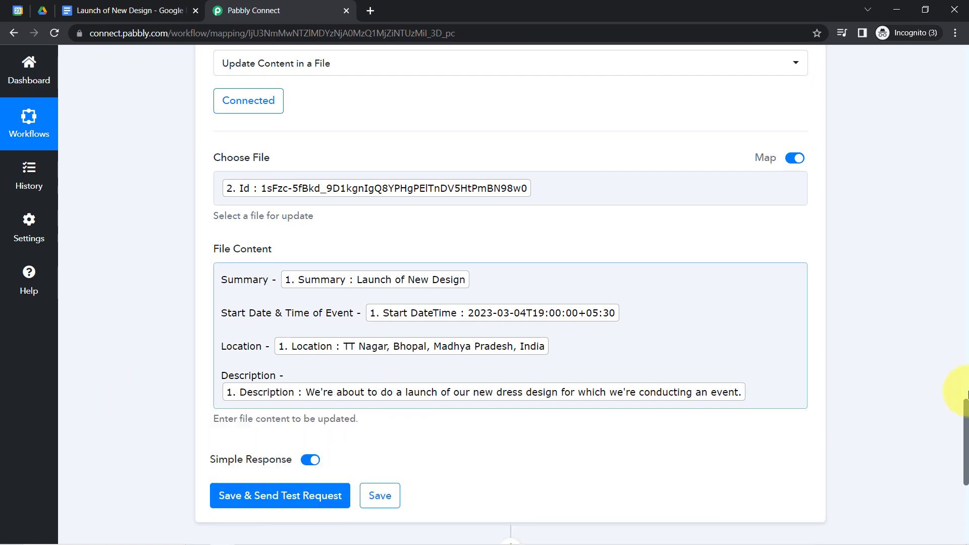
Add an "Attachment Link -" line to the file content, followed by the mapped Attachments 0 FileUrl from the Google Calendar New Event step
left_click_drag(967, 424, 953, 459)
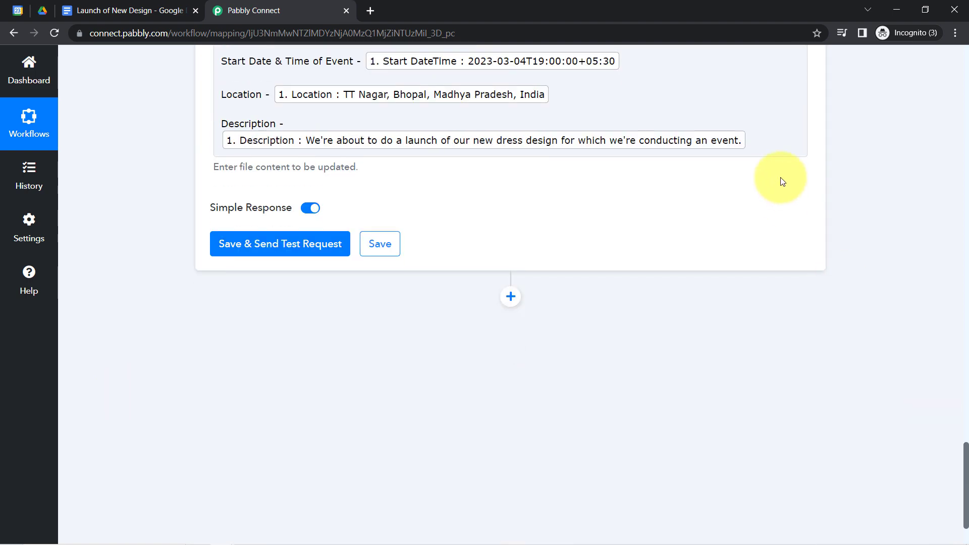
left_click(758, 138)
key("Return")
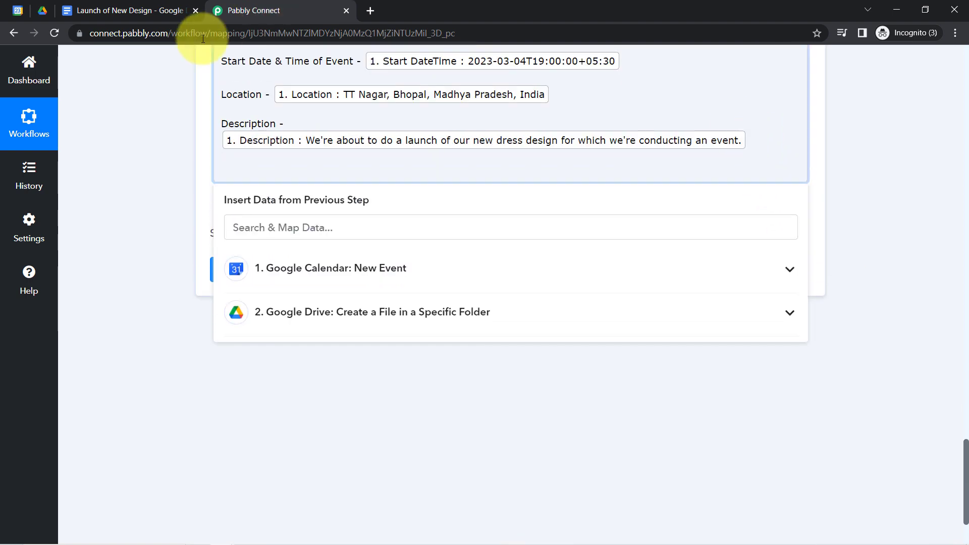
left_click(381, 271)
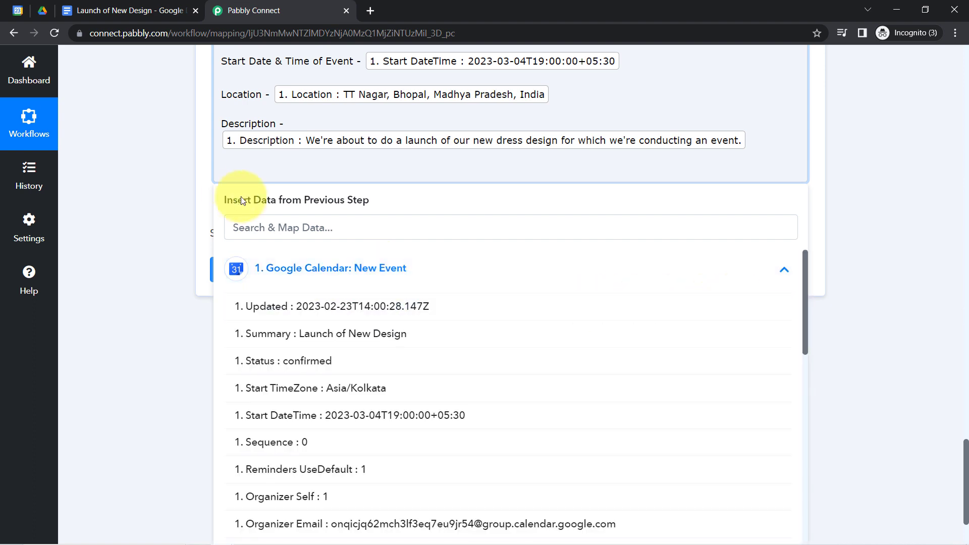
left_click(233, 176)
key("Return")
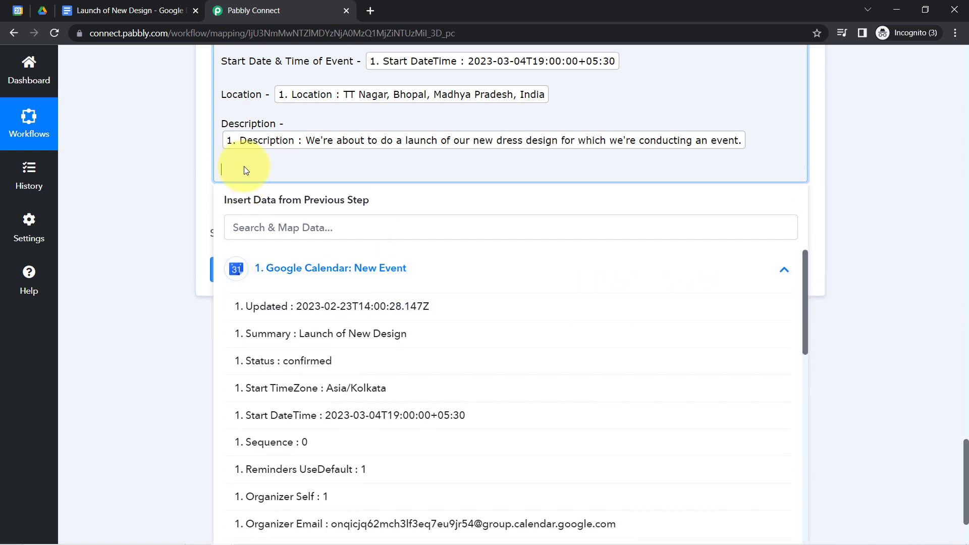
type("Attachment Link -")
left_click(241, 236)
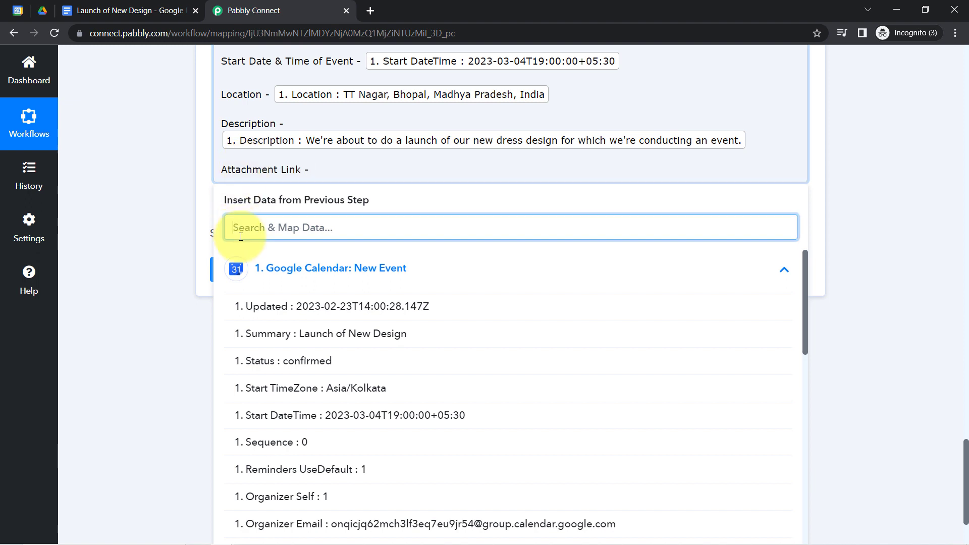
type("url")
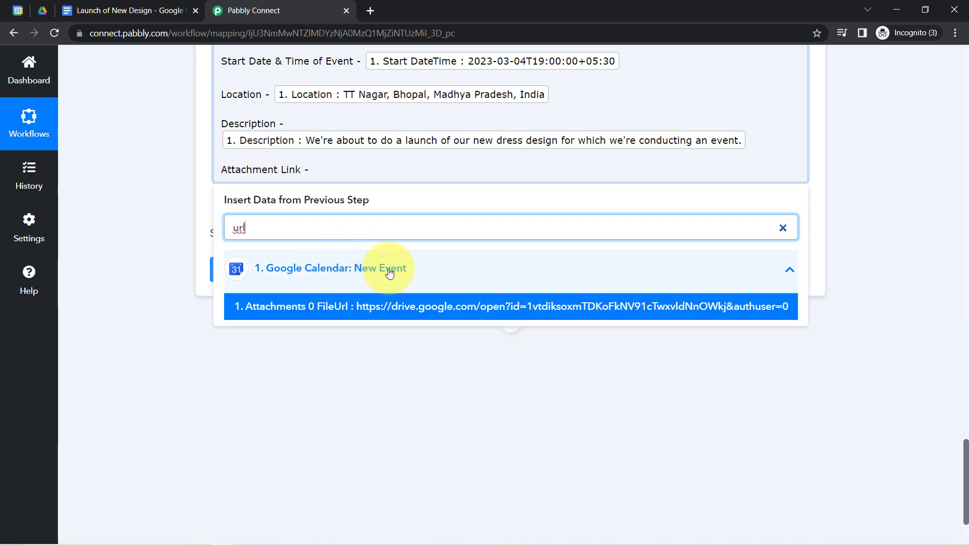
left_click(368, 306)
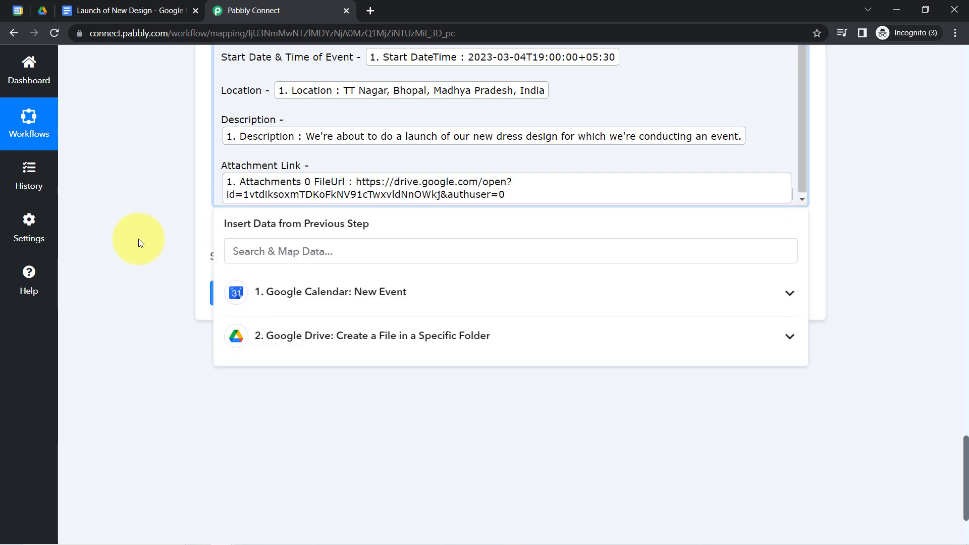
left_click(138, 239)
Save the Update Content in a File action with a test request, and check the event details in the Launch of New Design document
left_click_drag(965, 458, 964, 438)
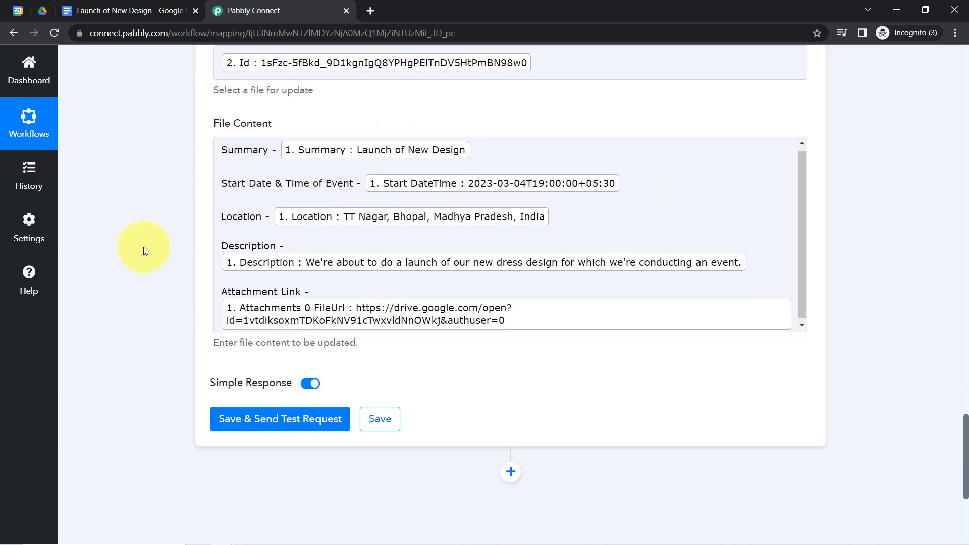
left_click(227, 416)
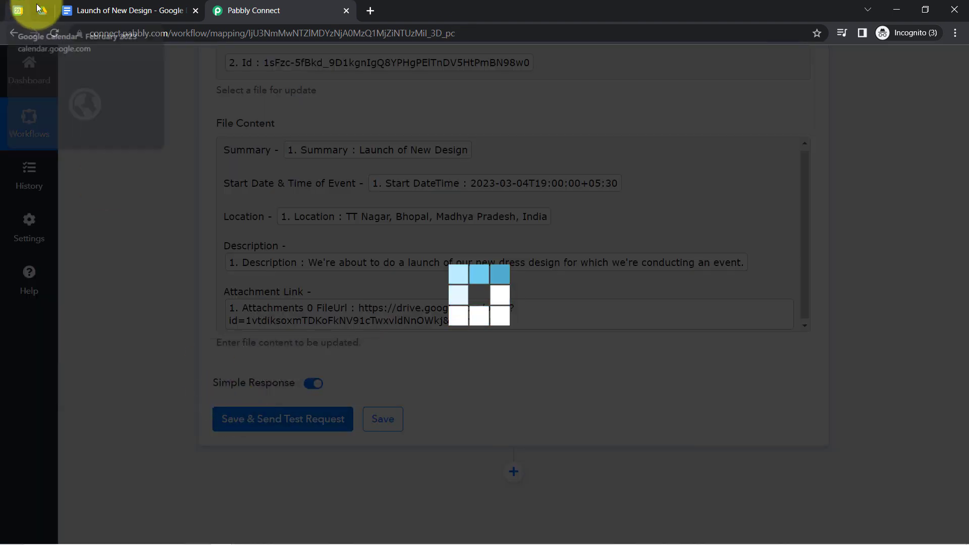
left_click(91, 6)
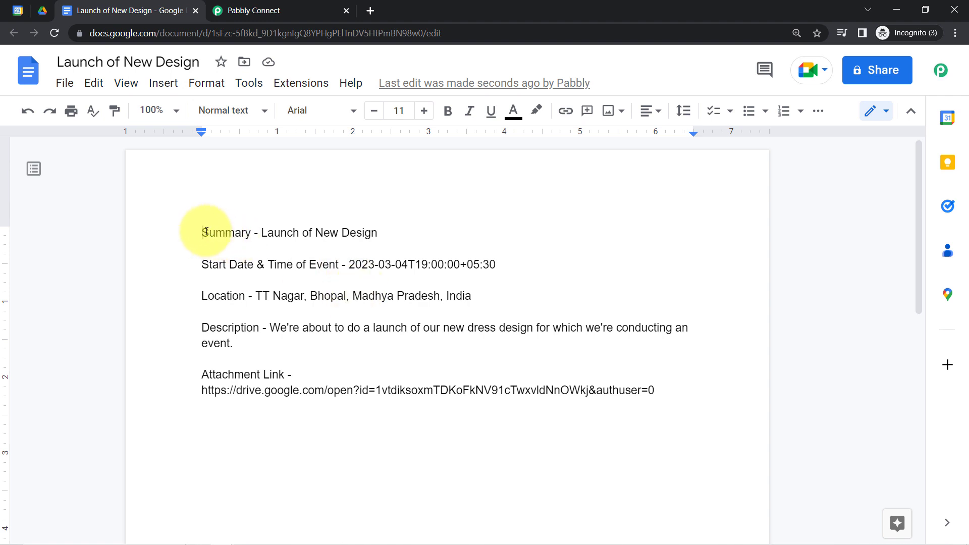
left_click_drag(205, 232, 362, 390)
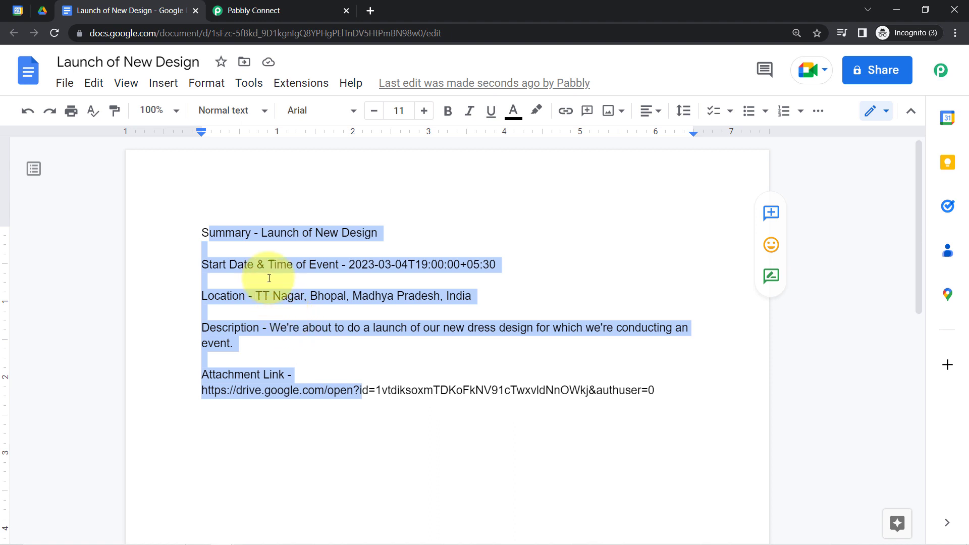
Check how often the workflow's Google Calendar trigger looks for new data, and view the February 2023 month in Google Calendar
left_click(18, 10)
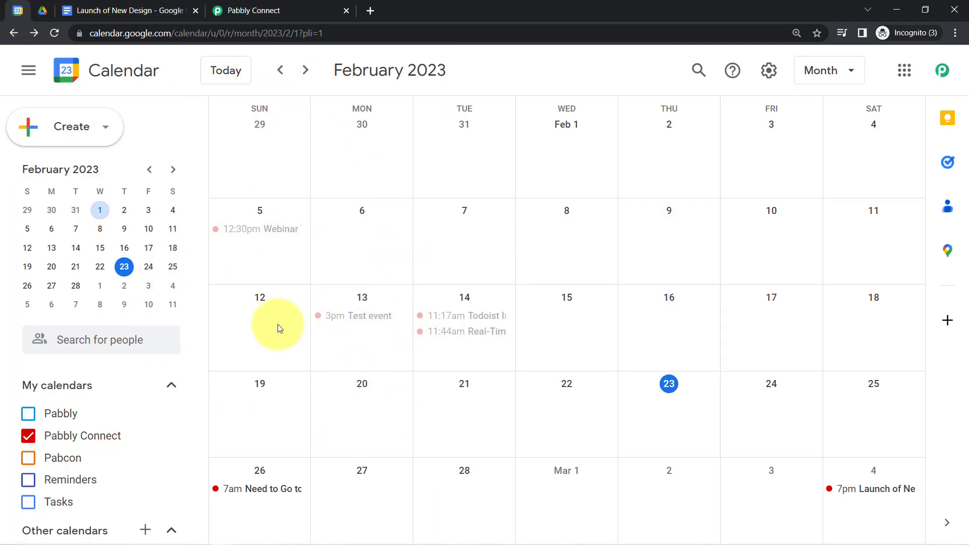
left_click(251, 10)
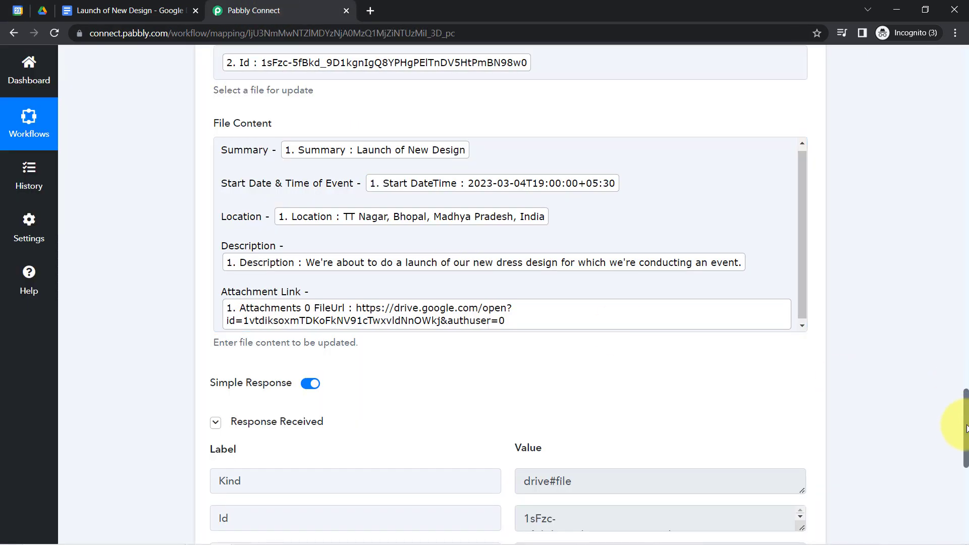
left_click_drag(967, 428, 943, 76)
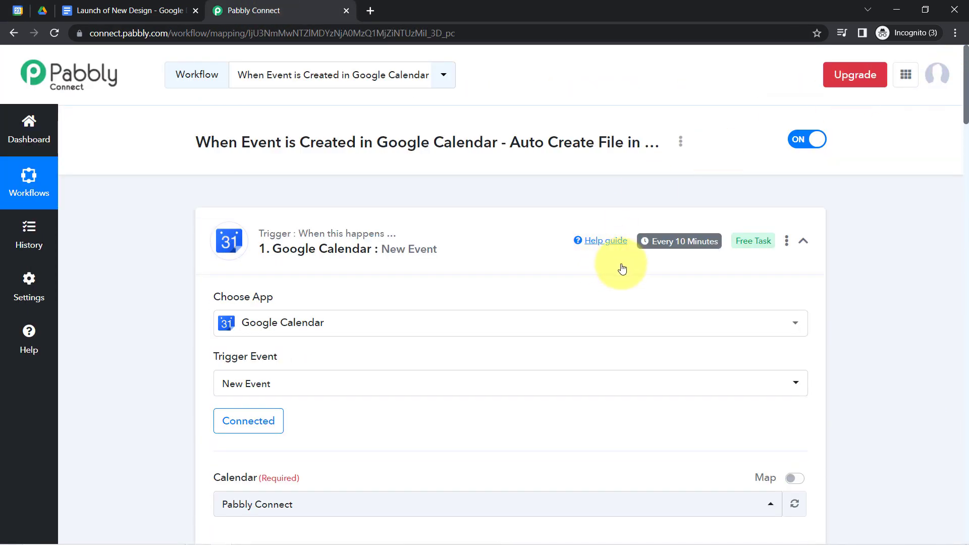
mouse_move(667, 247)
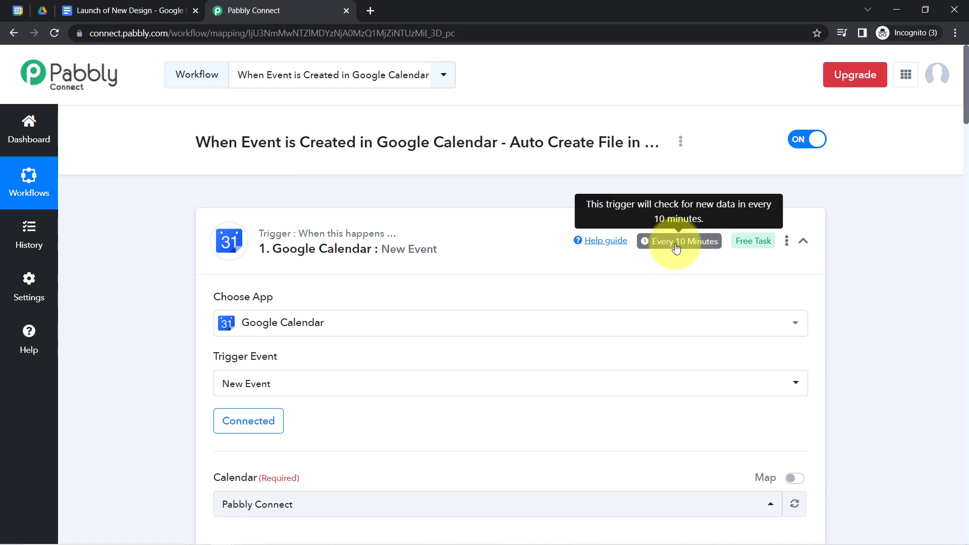
left_click(18, 10)
left_click(253, 10)
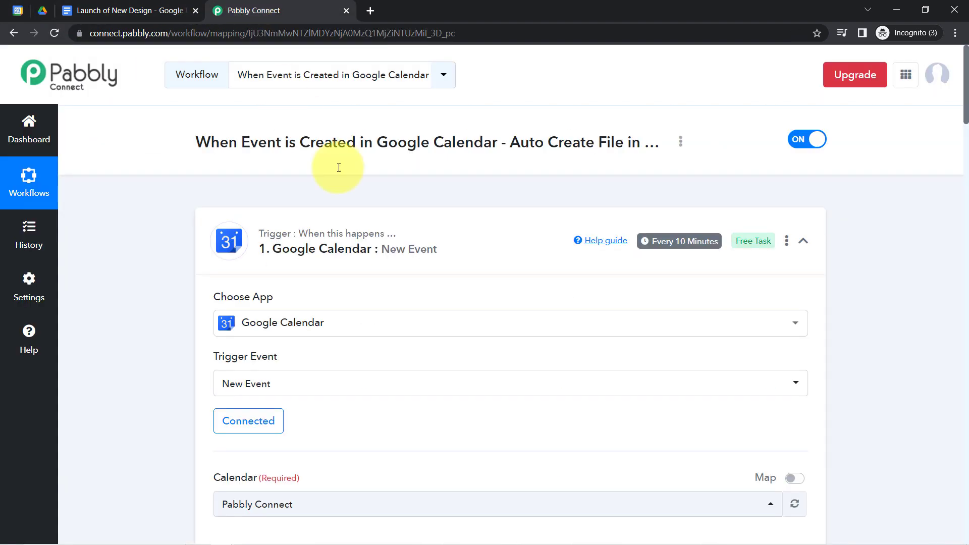
left_click(15, 10)
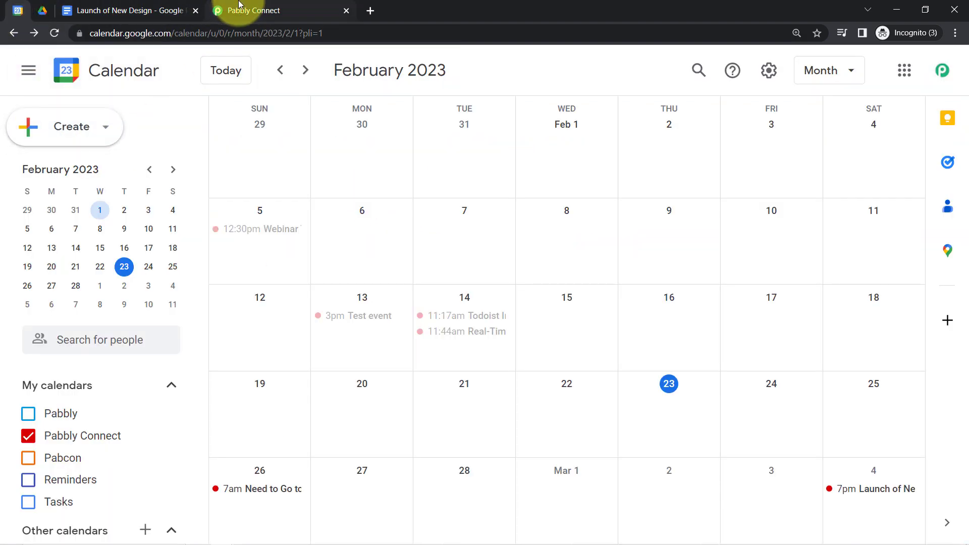
left_click(253, 10)
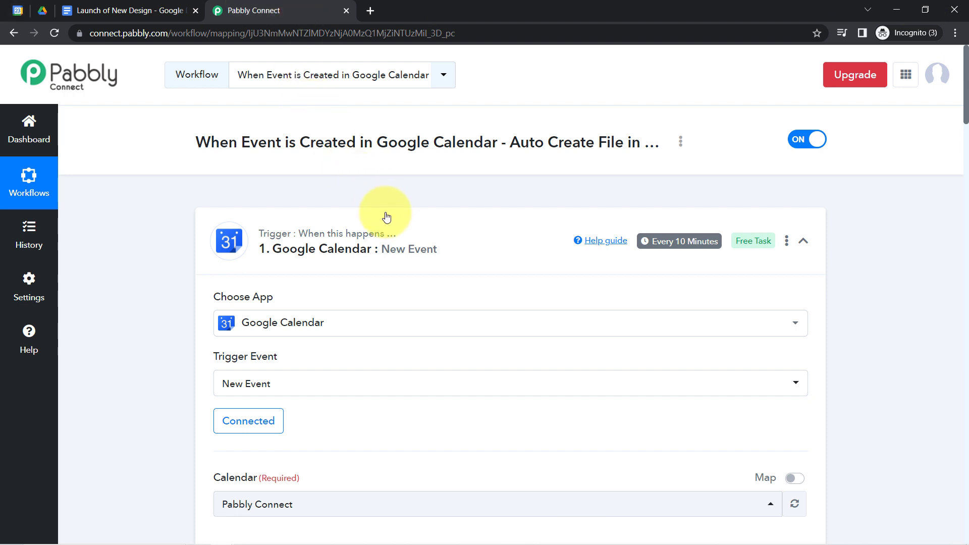
Collapse the Google Calendar trigger and both Google Drive actions to show the workflow in overview
mouse_move(368, 242)
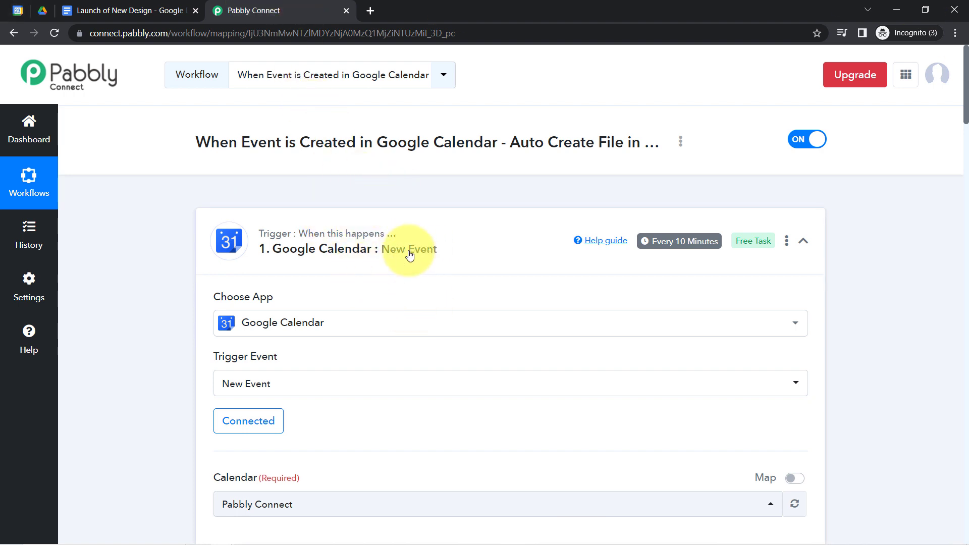
left_click(396, 240)
left_click(284, 373)
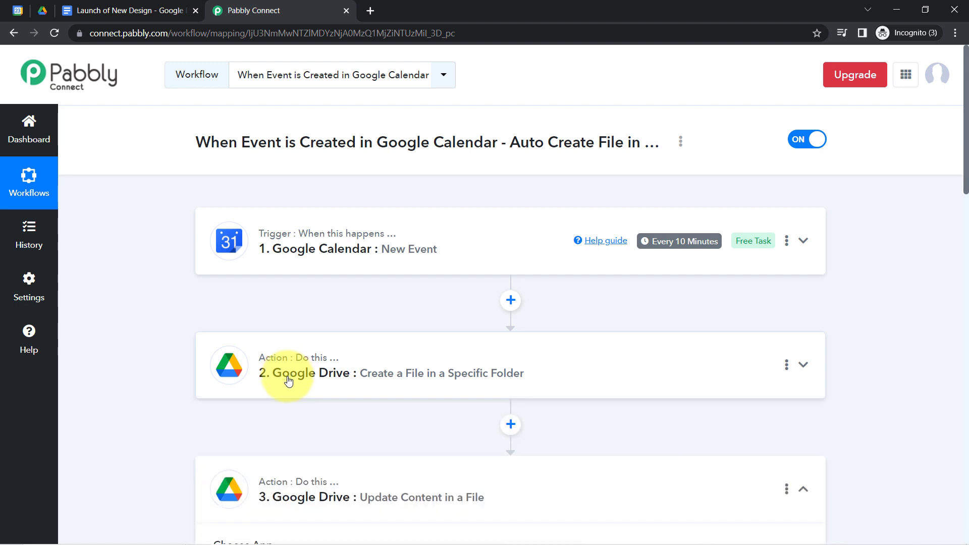
mouse_move(285, 499)
left_click(326, 472)
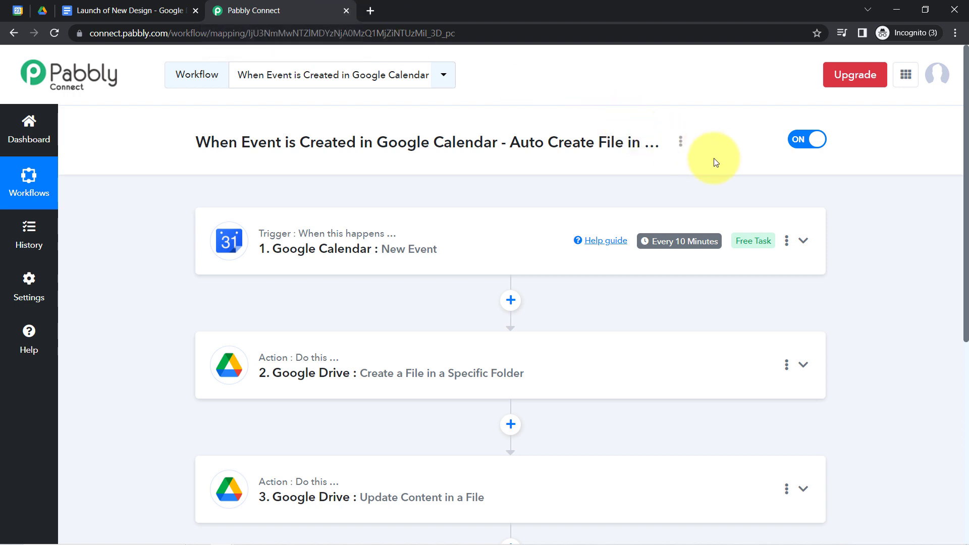
Copy the workflow's share link and close the Share Workflow dialog
left_click(681, 142)
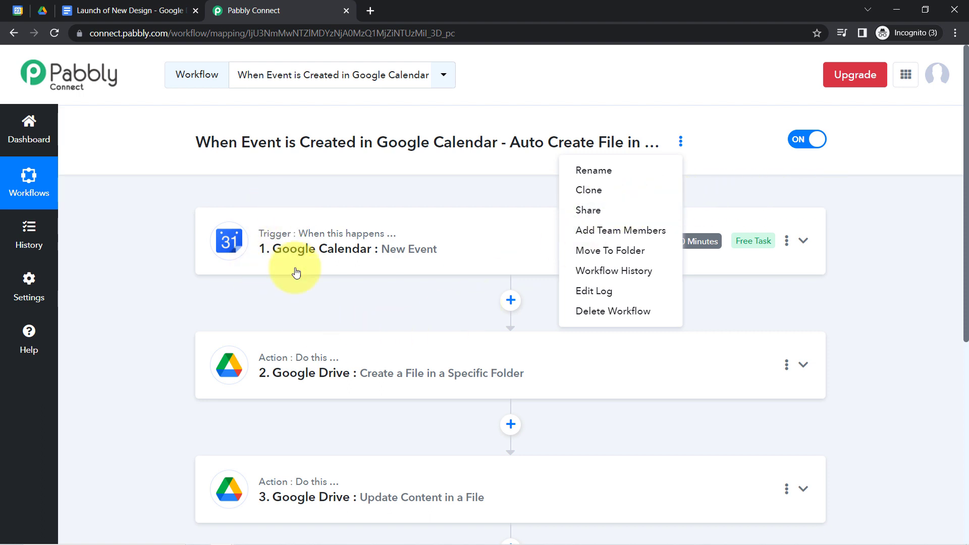
left_click(569, 211)
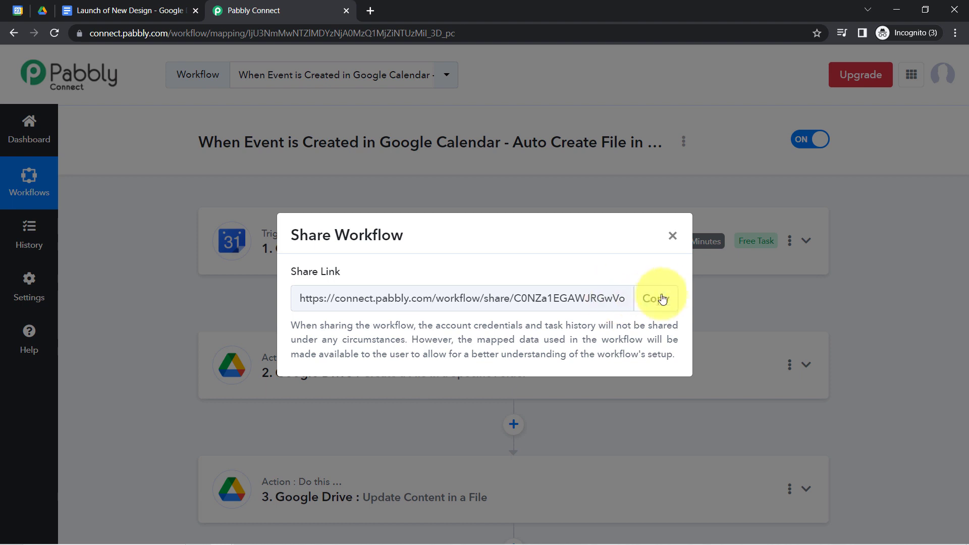
left_click(656, 297)
left_click(673, 236)
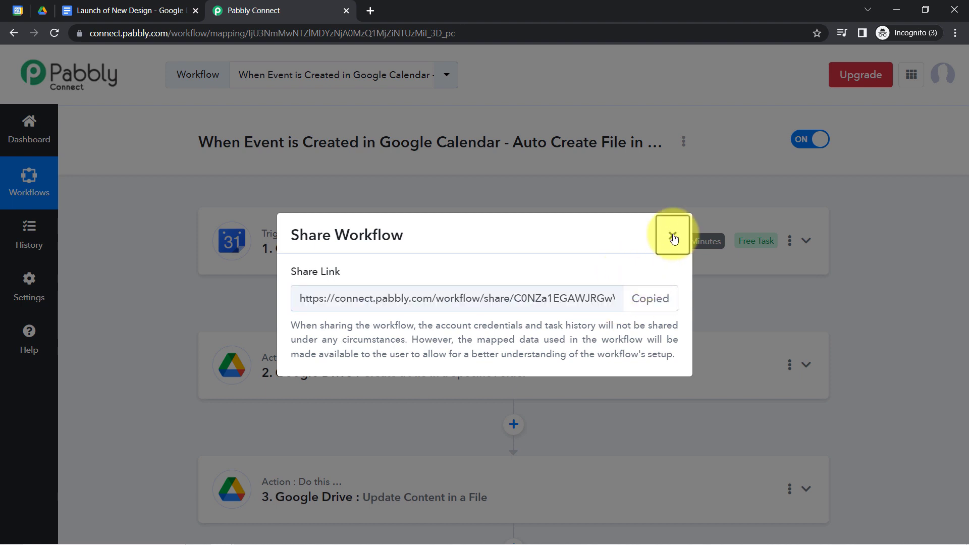